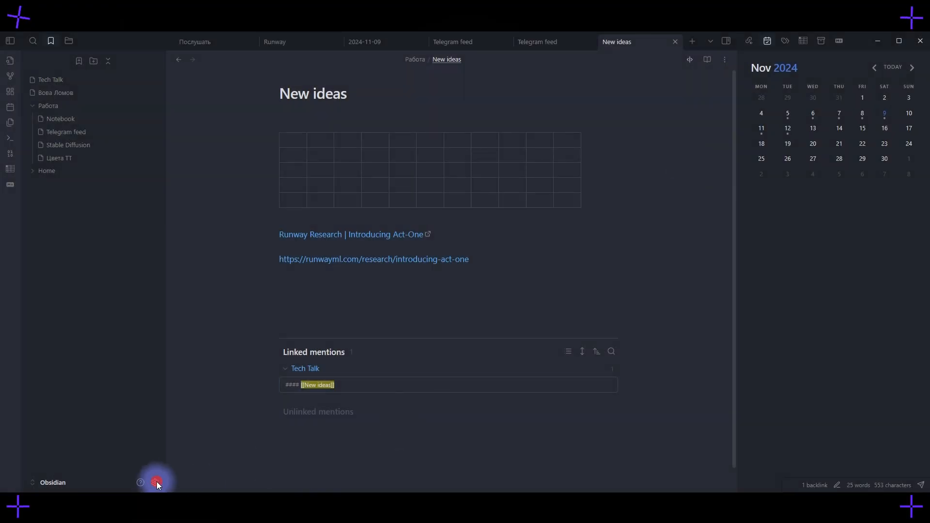
- Open the options of the installed Telegram Sync community plugin
click(155, 482)
scroll(490, 284, down, 3)
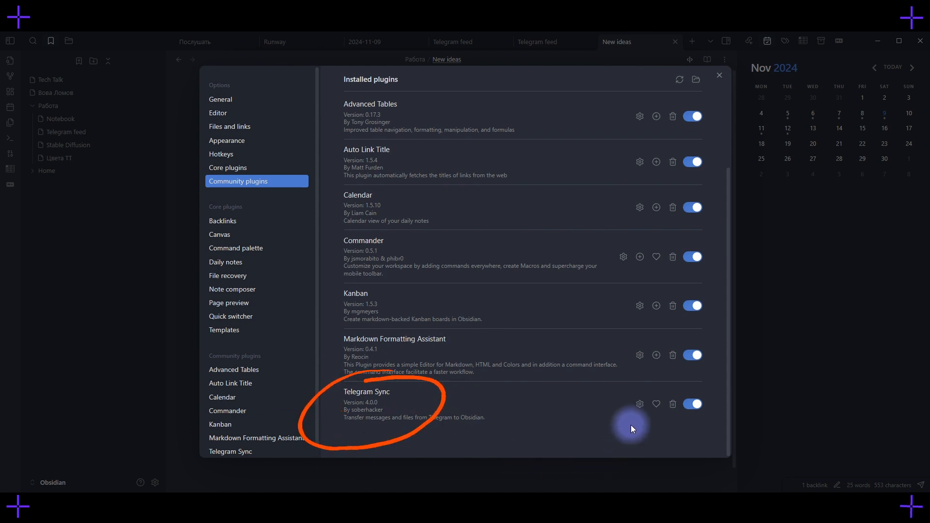
click(637, 406)
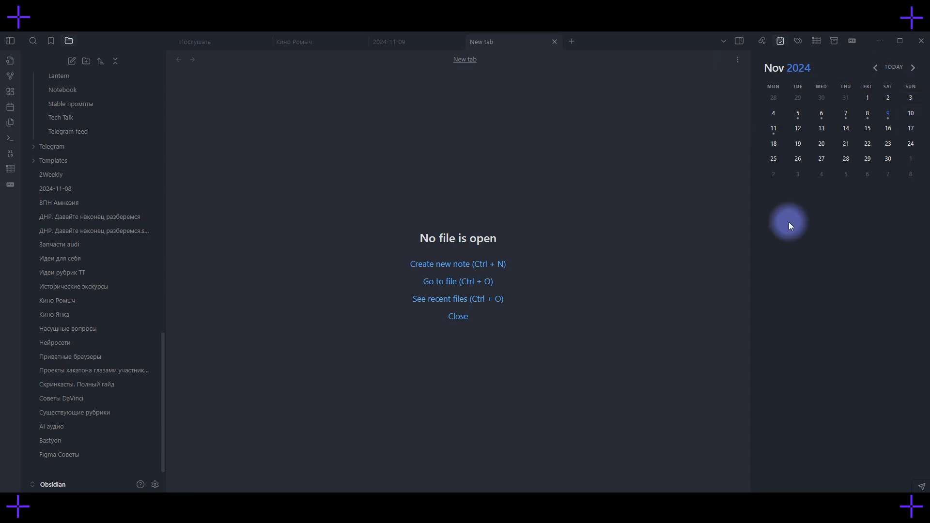
- Create the daily note for 12 November 2024 from the calendar and enter the text "Getting ready for friday"
click(802, 130)
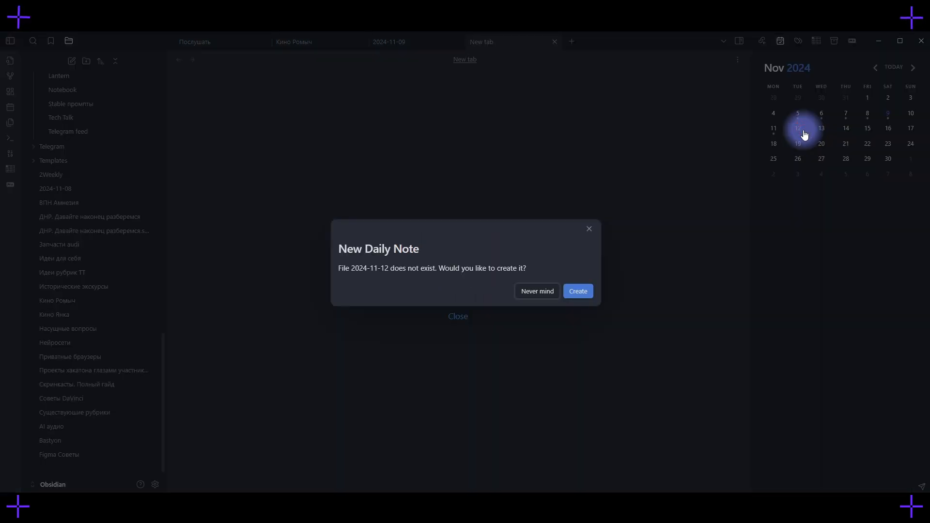
click(578, 292)
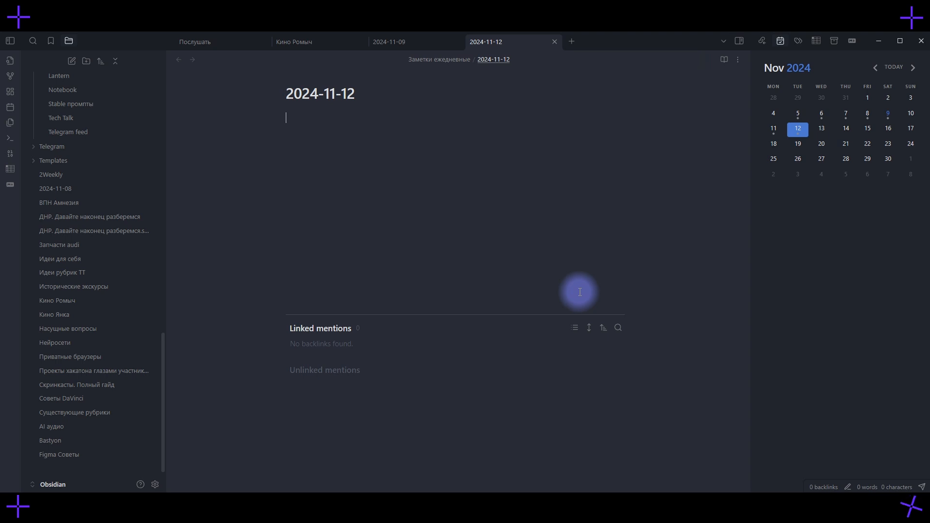
text(Getting ready )
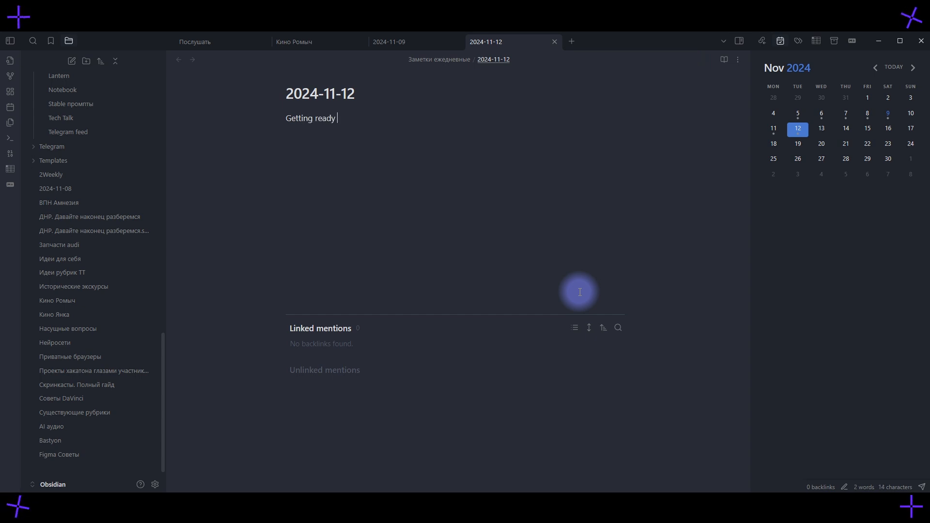
text(for friday)
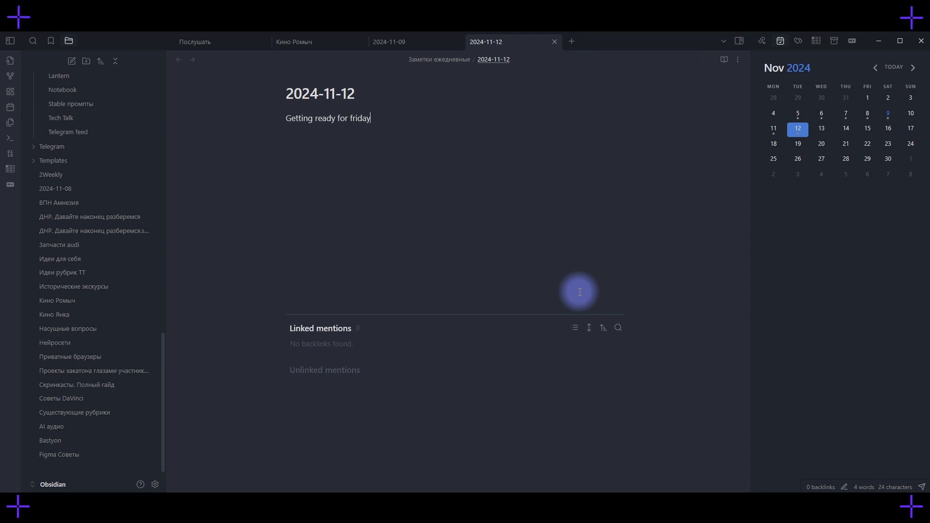
- Close and relaunch Obsidian, and reopen the daily note for 12 November from the calendar
click(922, 37)
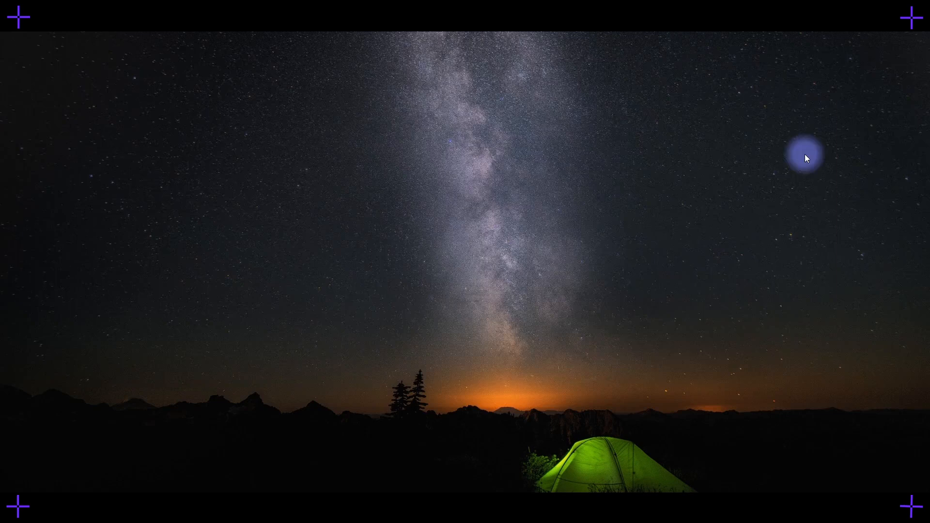
click(16, 496)
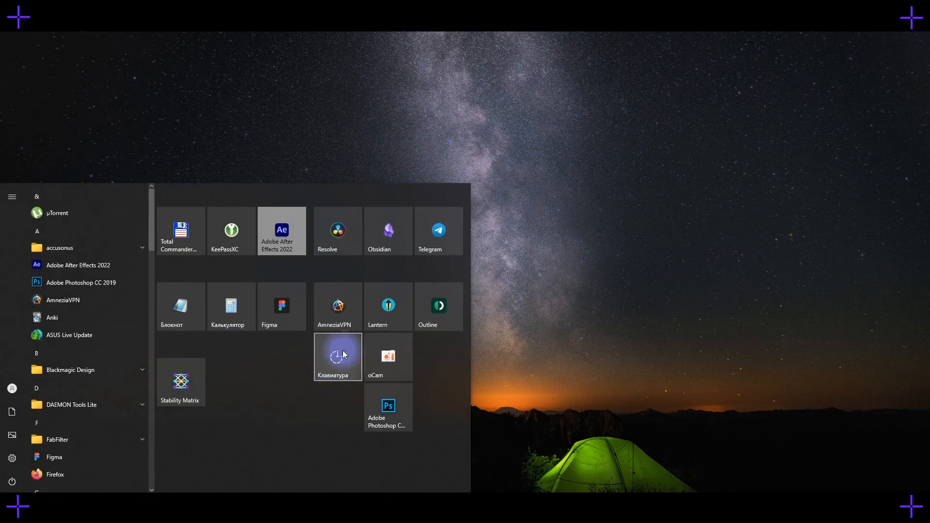
click(388, 229)
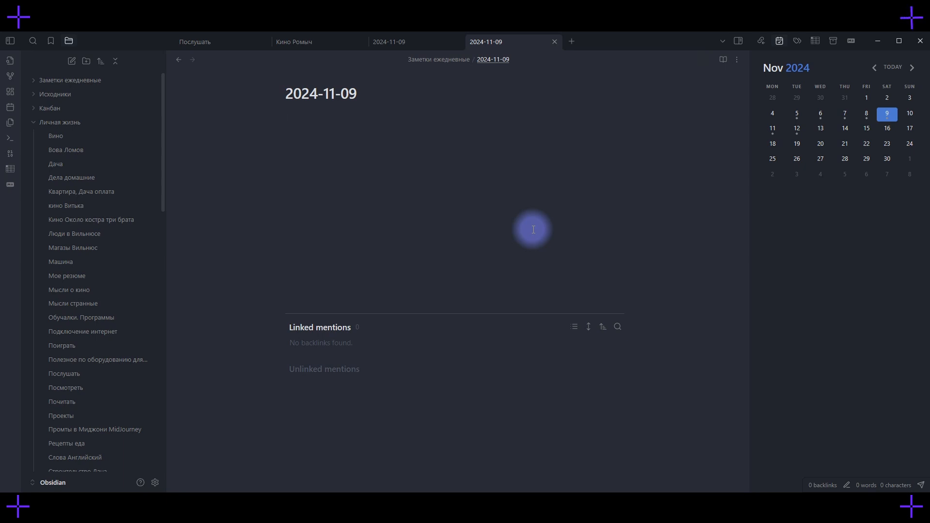
click(796, 130)
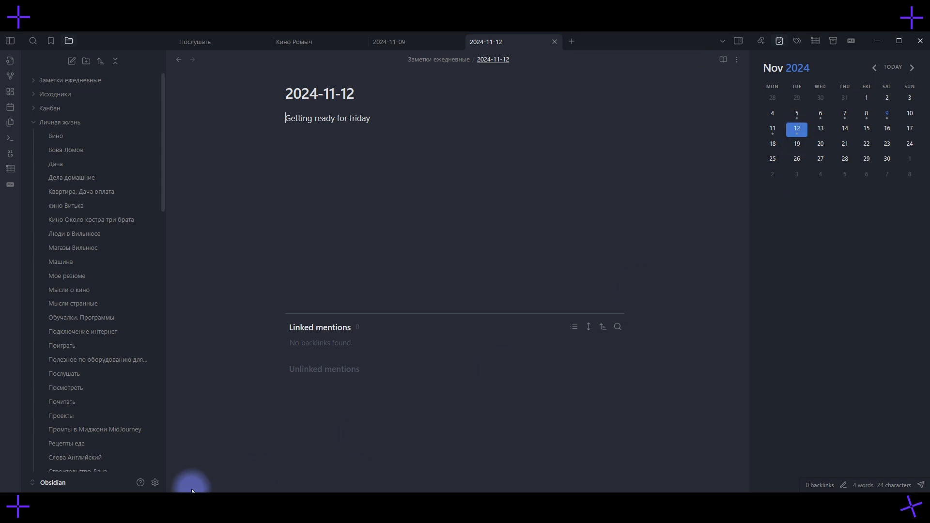
- View the options of the Calendar community plugin
click(154, 483)
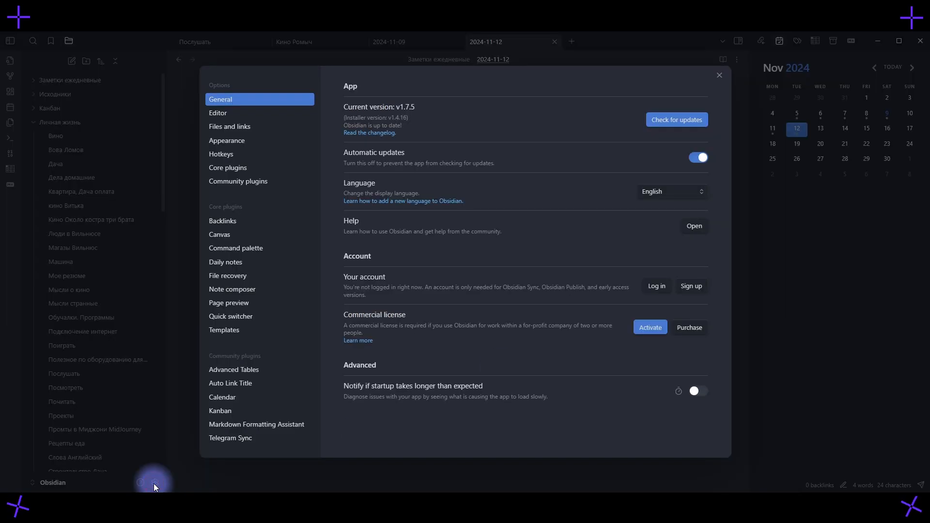
click(254, 182)
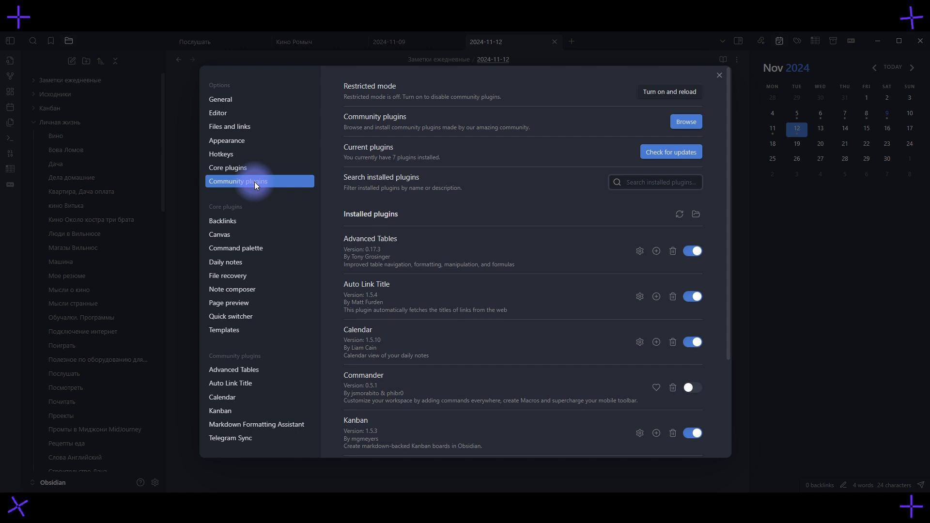
click(640, 342)
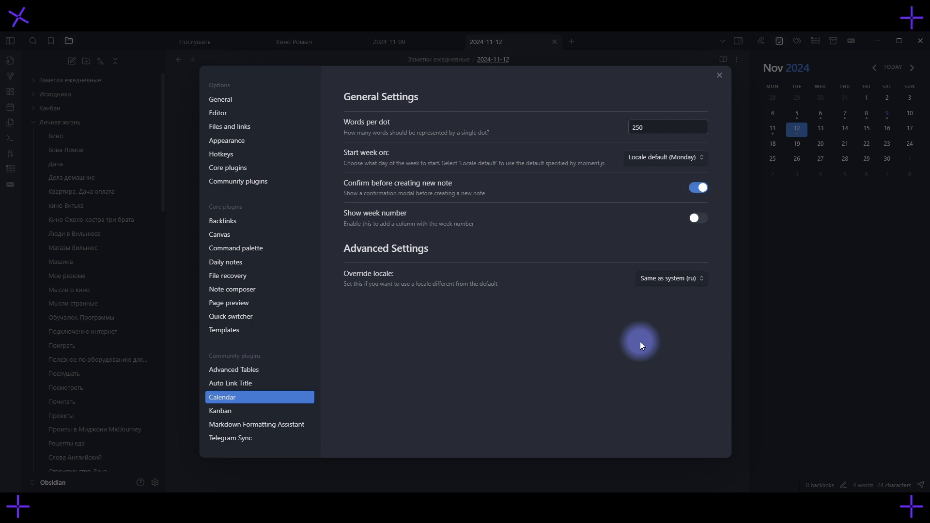
- Turn the Daily notes core plugin off and back on
click(228, 170)
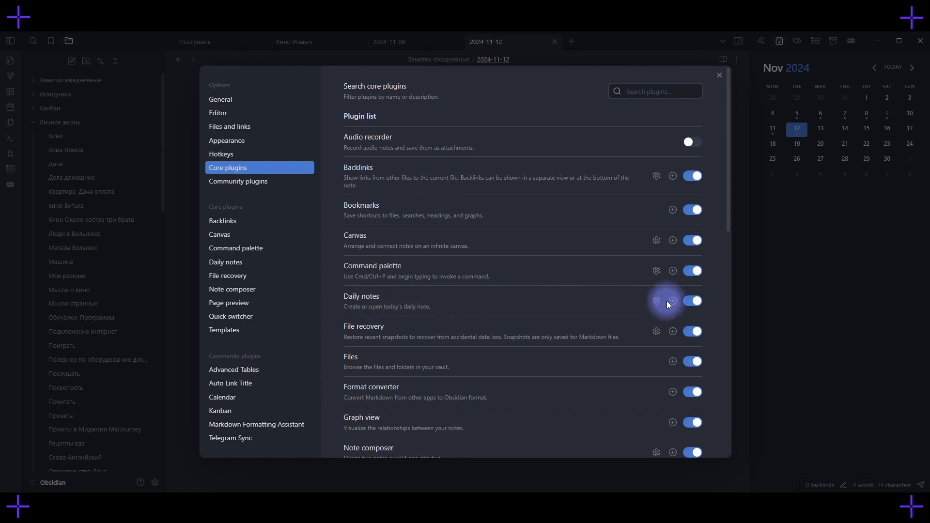
click(686, 301)
click(693, 301)
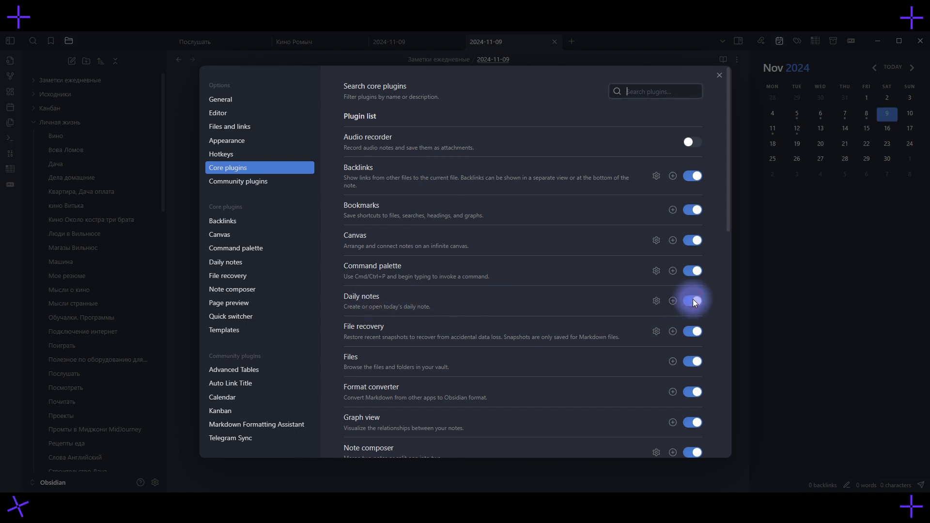
- Set the new file location for daily notes to the "daily notes" folder and close the settings
click(654, 301)
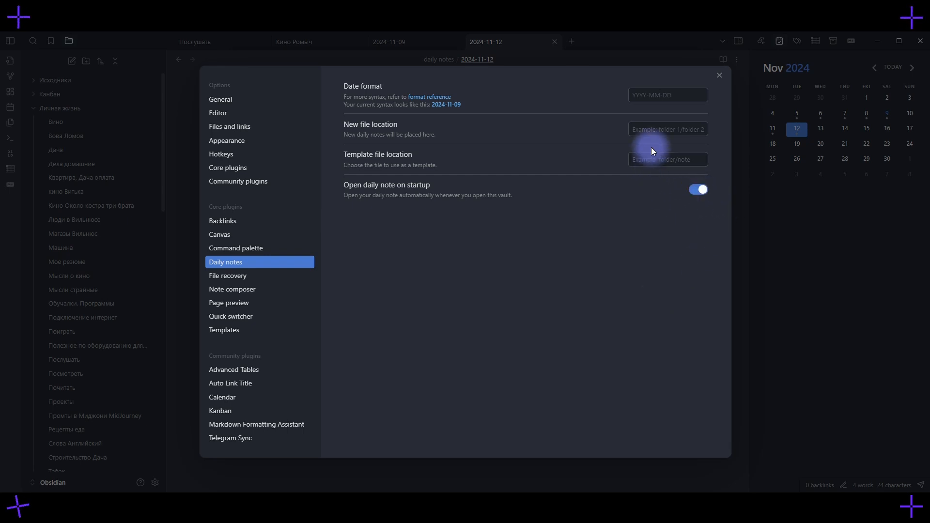
click(650, 131)
scroll(667, 188, down, 1)
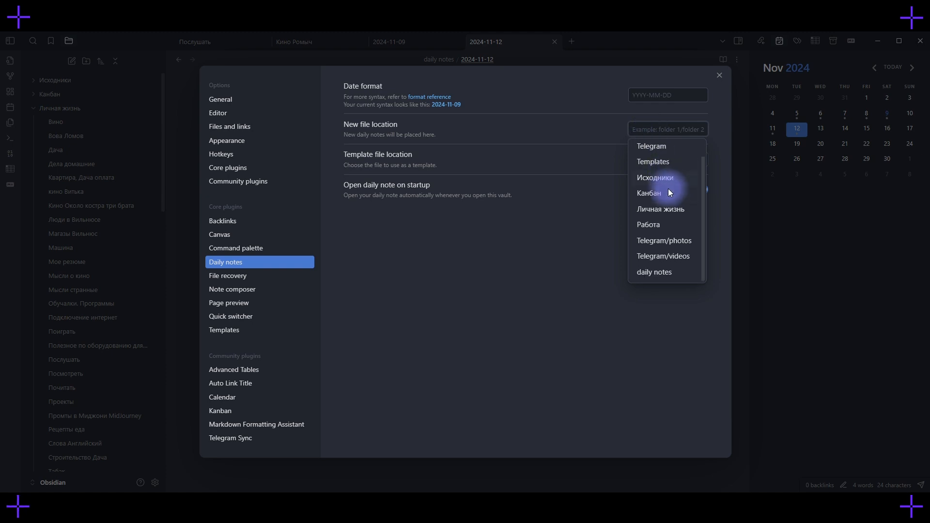
click(655, 272)
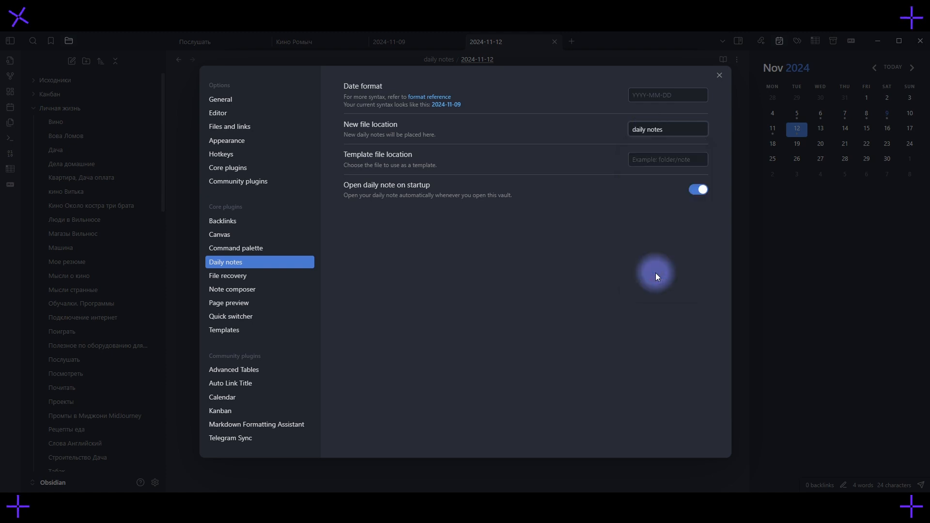
click(720, 76)
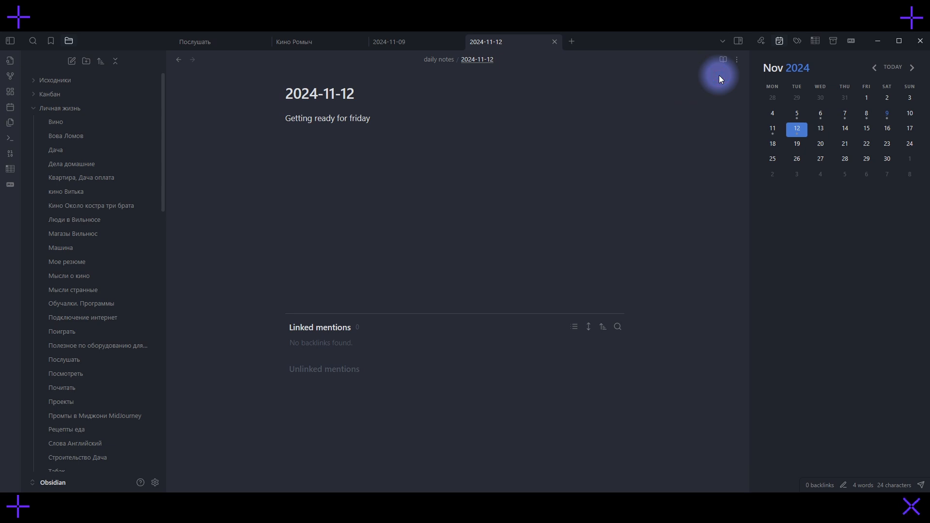
- Select the notes from 2024-11-05 to 2024-11-12 in the daily notes folder and view the actions available for them
scroll(119, 297, down, 14)
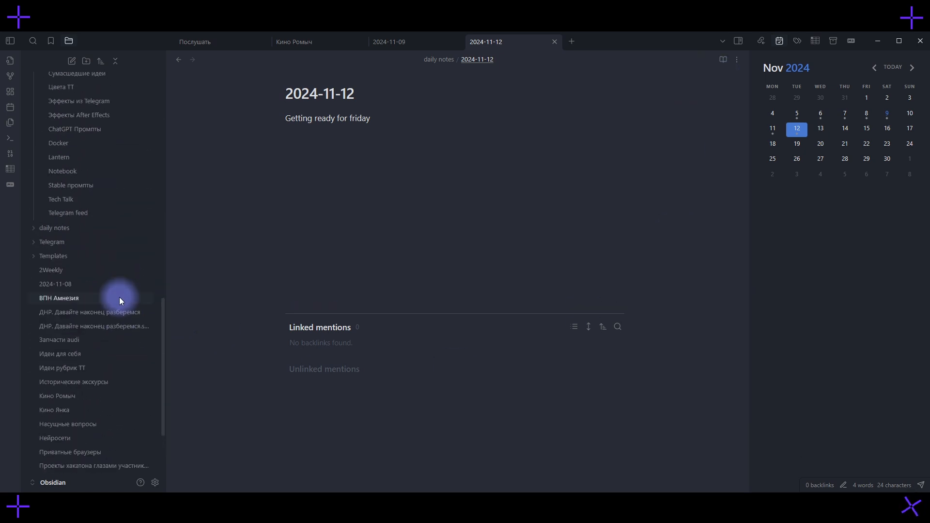
click(67, 231)
click(68, 241)
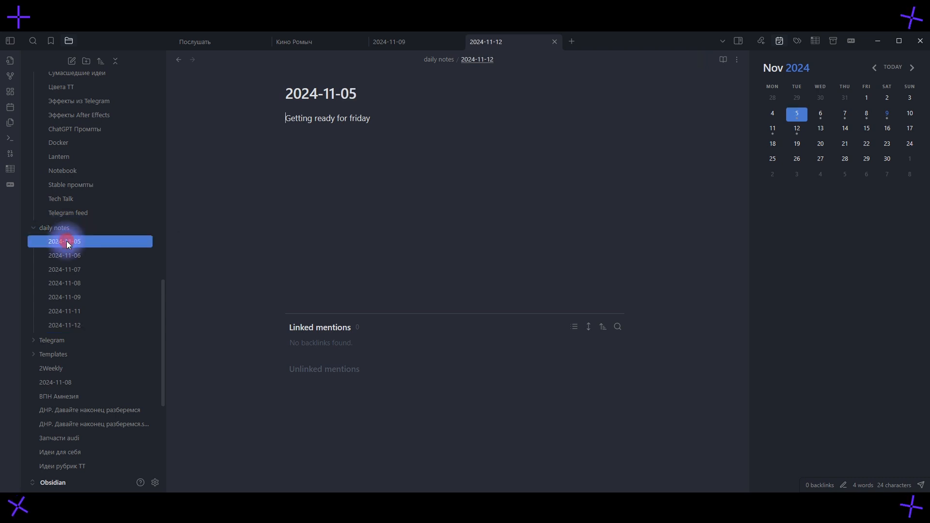
shift+click(68, 325)
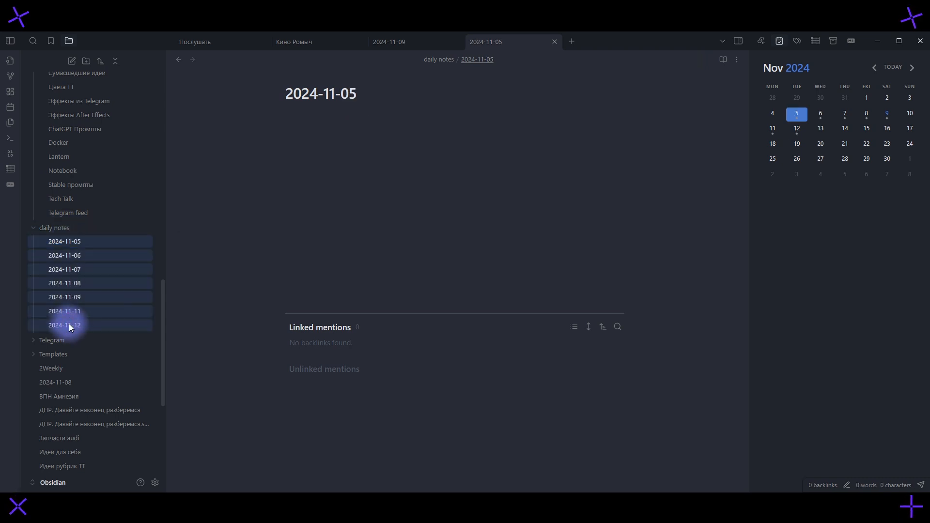
right_click(106, 296)
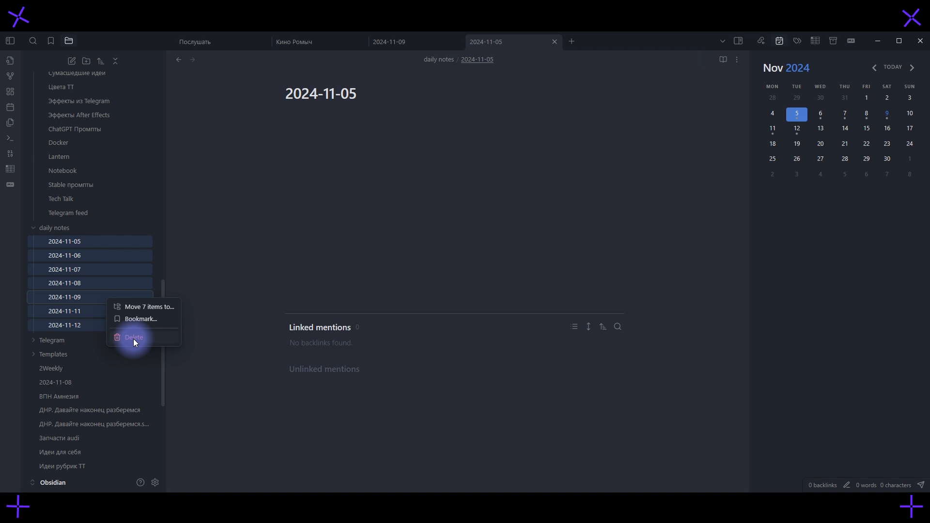
click(249, 277)
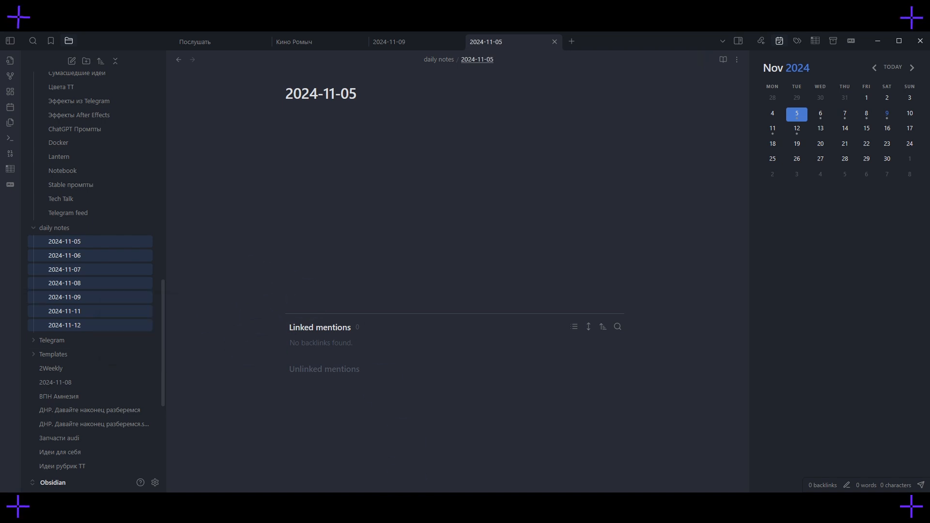
- Switch to Telegram, forward the channel post about the Obsidian plugins video to the obs_telegram bot, and view the bot's chat
key(alt+Tab)
click(616, 377)
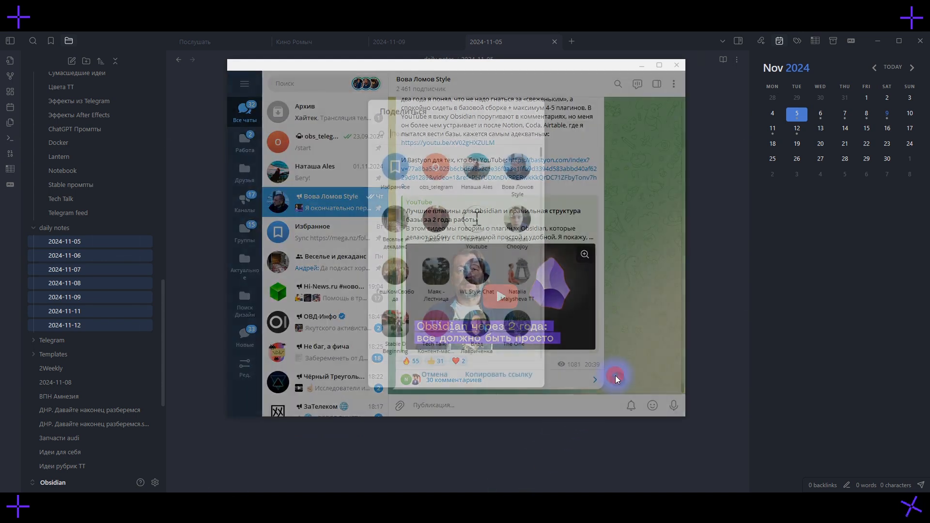
click(437, 170)
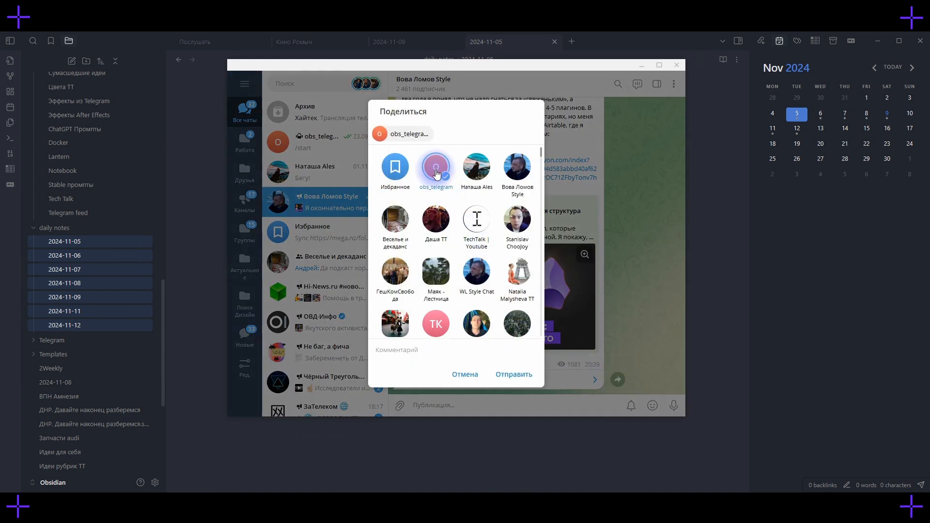
click(505, 375)
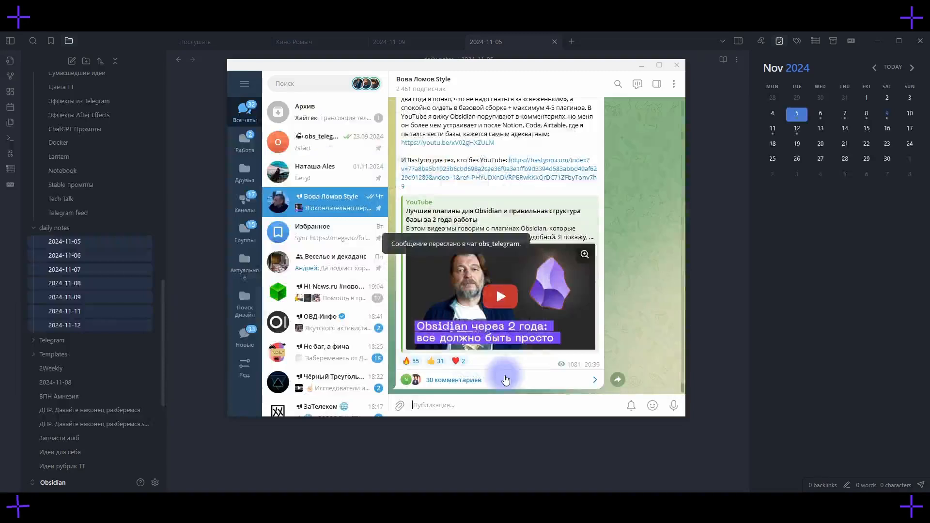
click(318, 148)
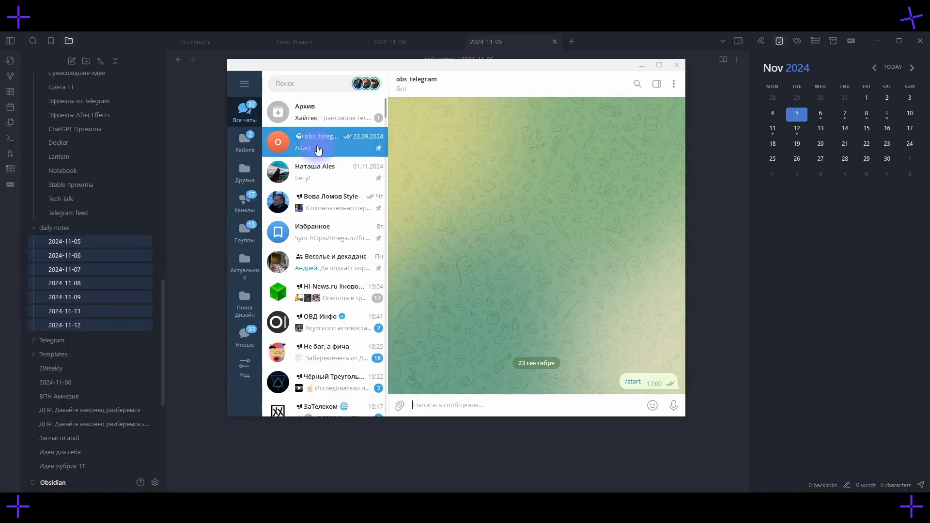
click(644, 65)
- Open the Telegram feed note in Obsidian and examine the forwarded post and its date at the end
click(80, 213)
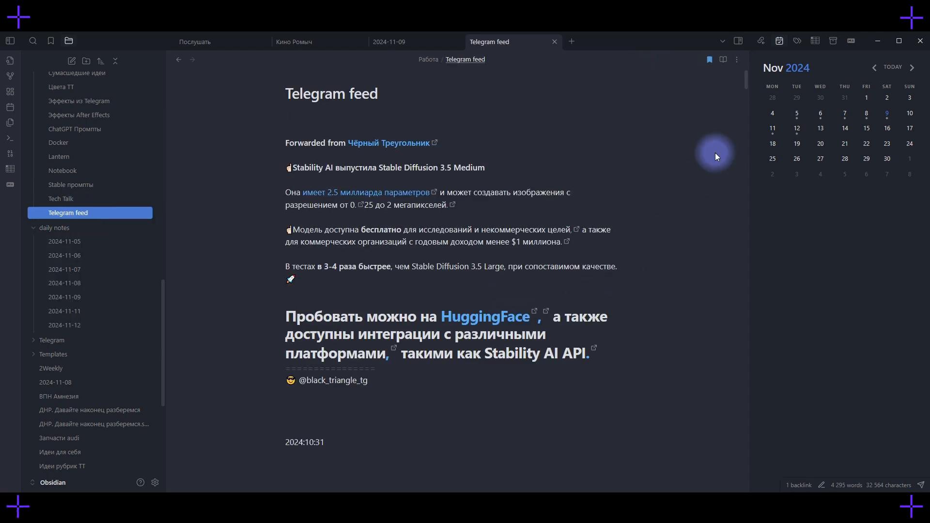
drag(749, 79, 757, 491)
scroll(734, 384, up, 4)
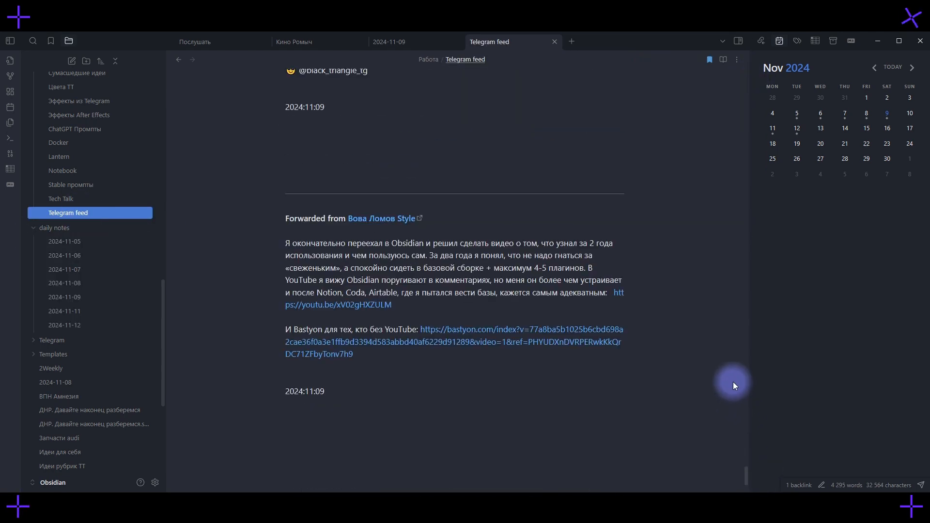
drag(352, 401, 249, 394)
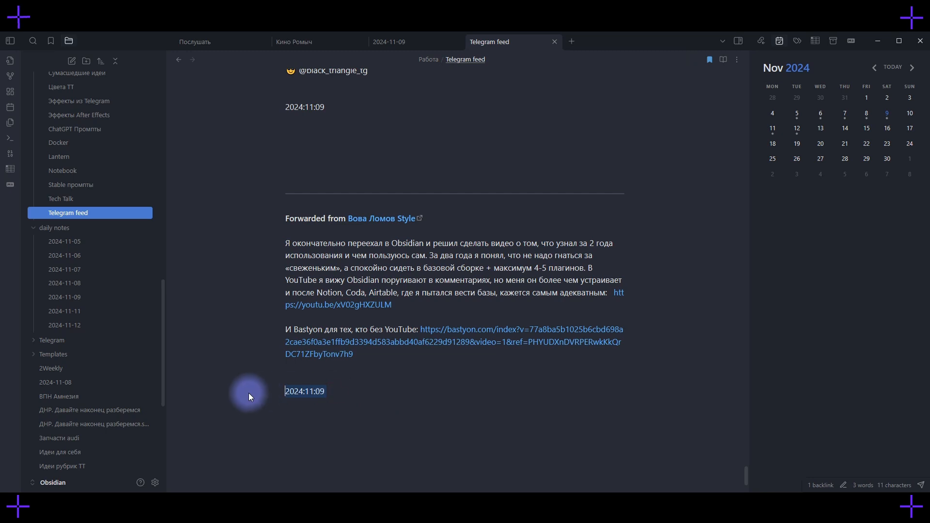
click(510, 393)
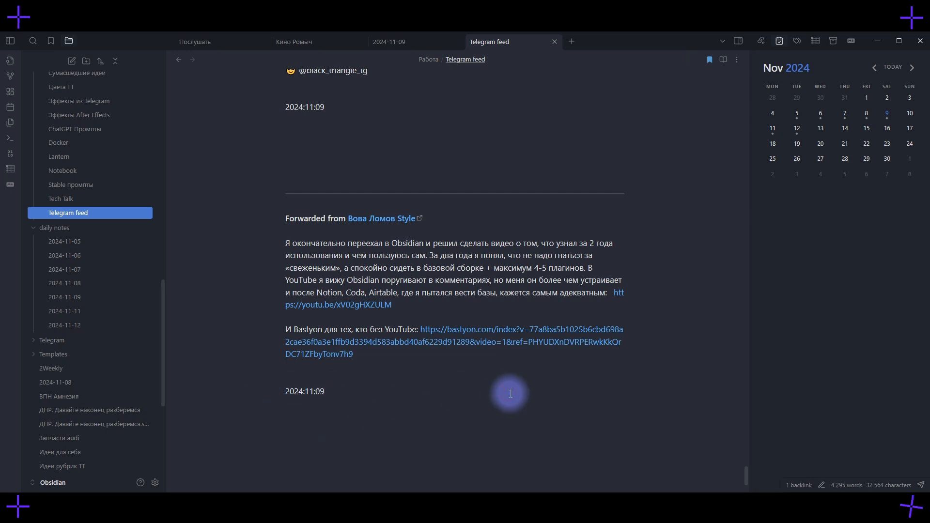
- Open the bookmarked Tech Talk note in a new tab
click(571, 41)
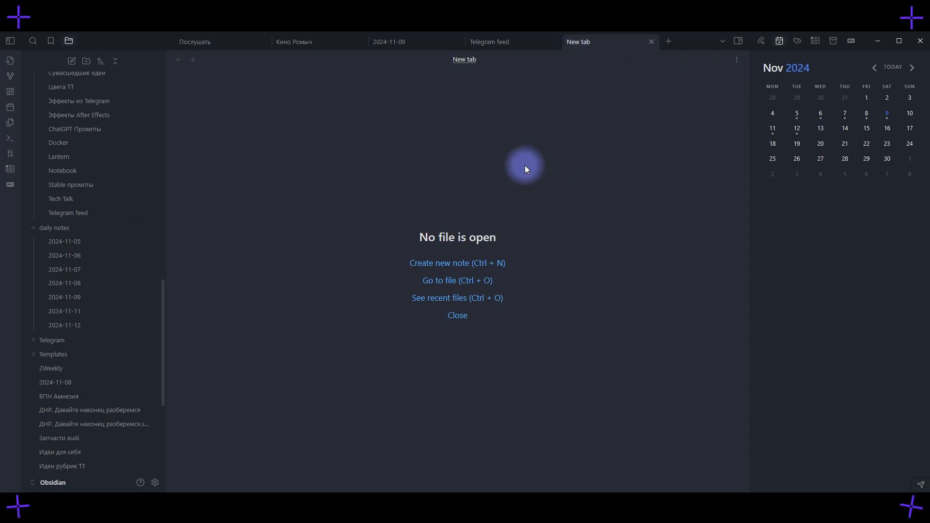
click(51, 41)
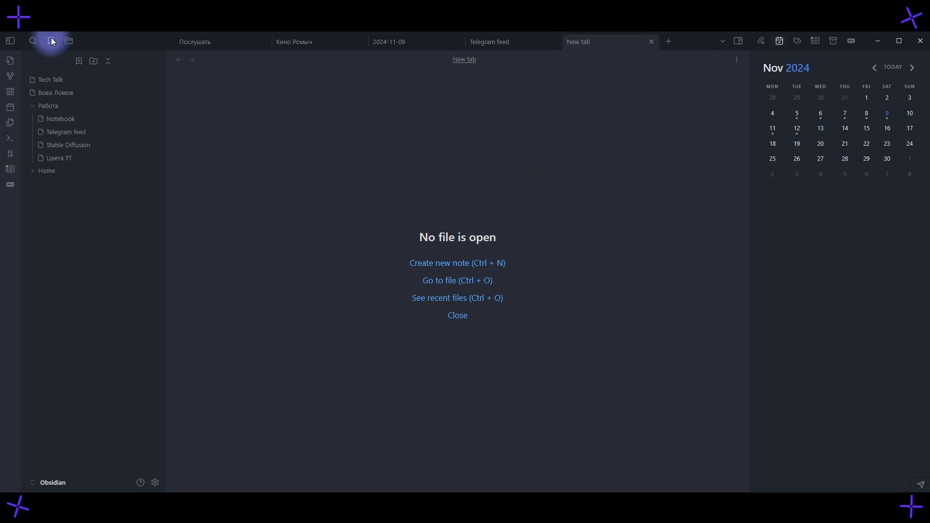
click(56, 80)
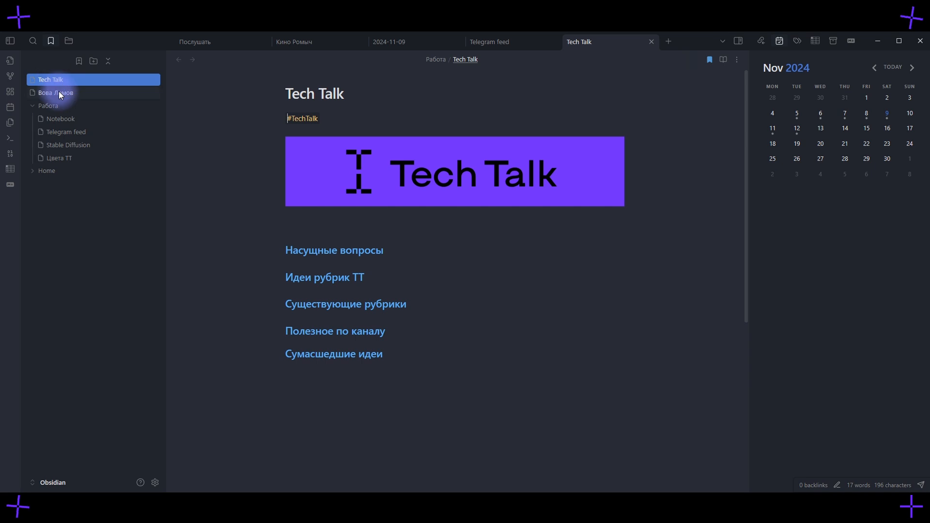
- View the bookmarked personal hub note below Tech Talk, and open Telegram feed from the Работа bookmark group
click(60, 92)
click(54, 105)
click(55, 106)
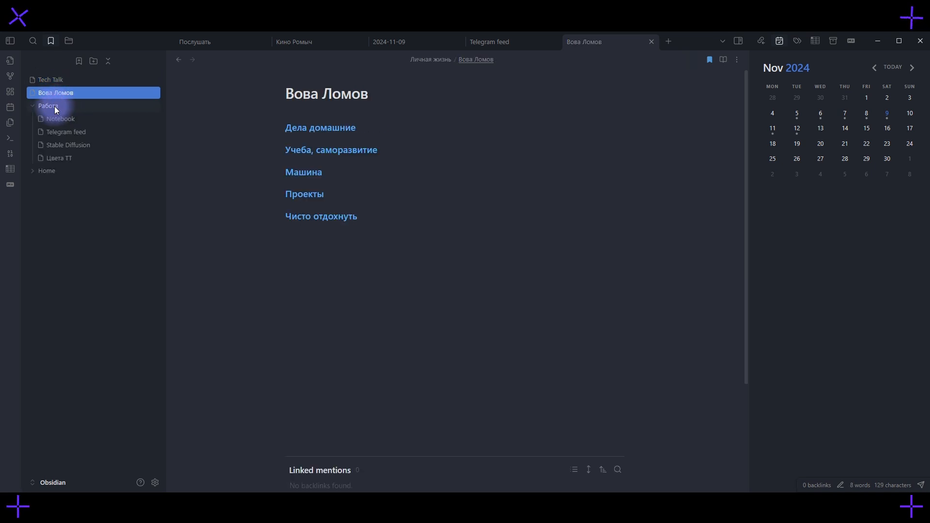
click(60, 133)
- Bookmark the open note tagged #кино in the Home group, and check that group's contents
click(301, 42)
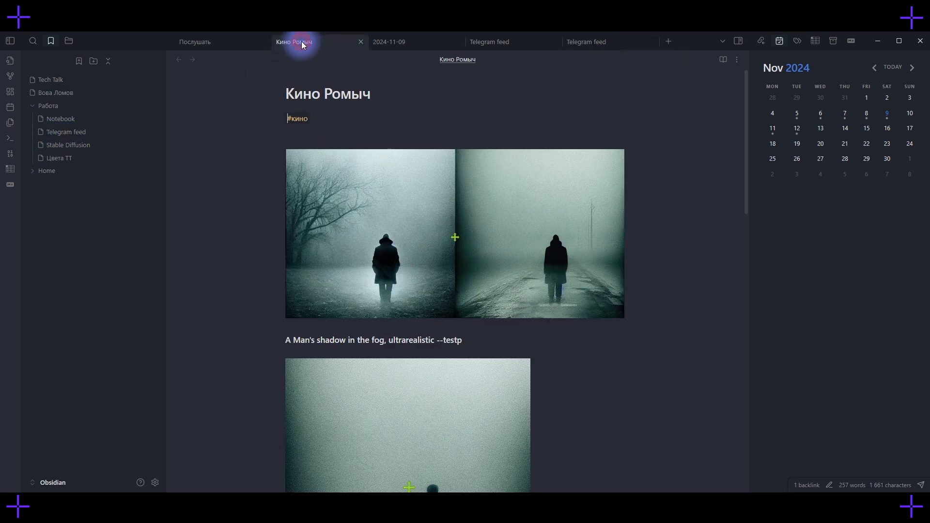
right_click(302, 41)
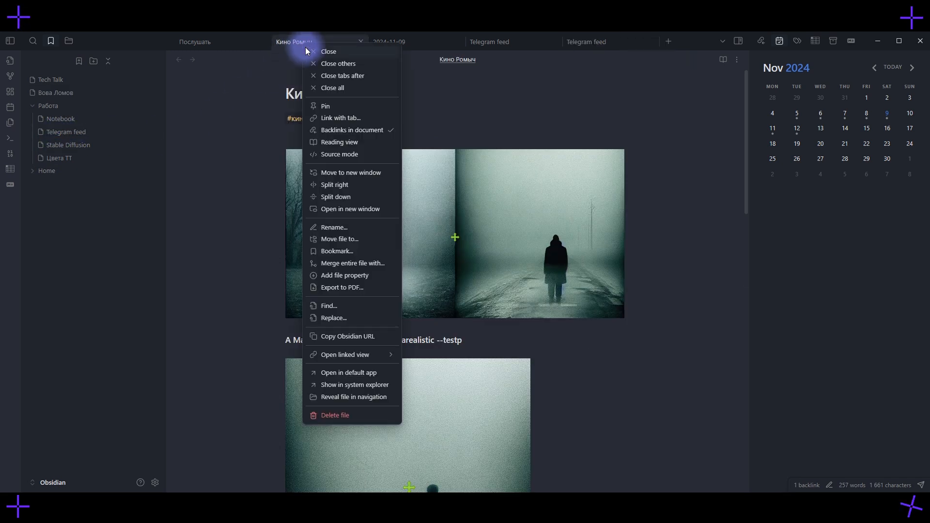
click(338, 251)
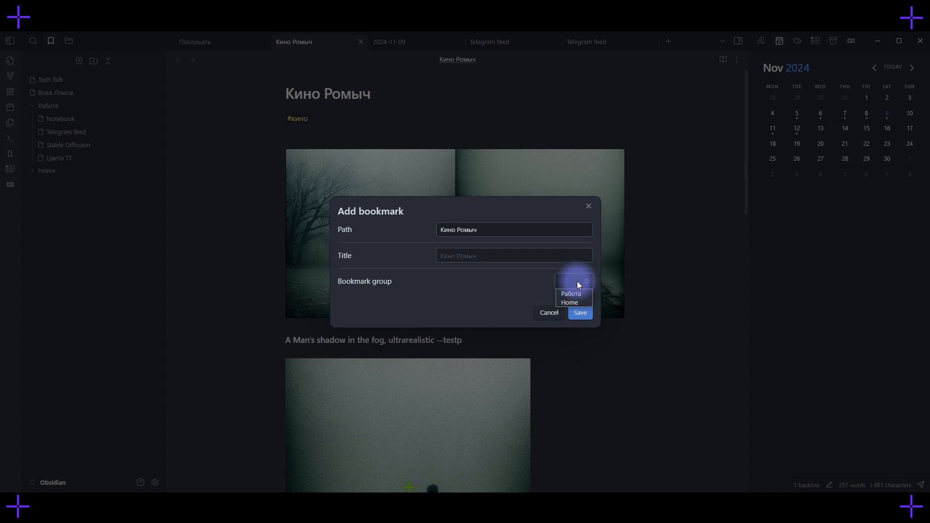
click(579, 313)
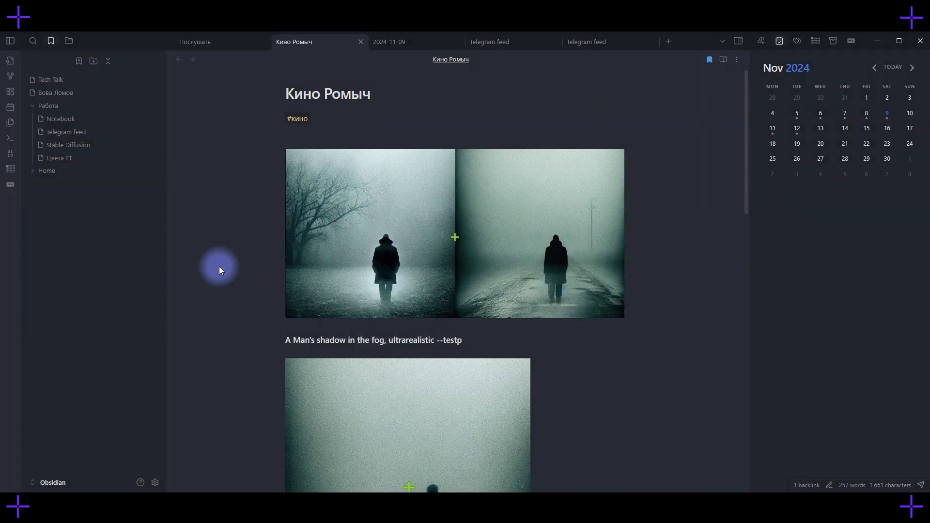
click(30, 172)
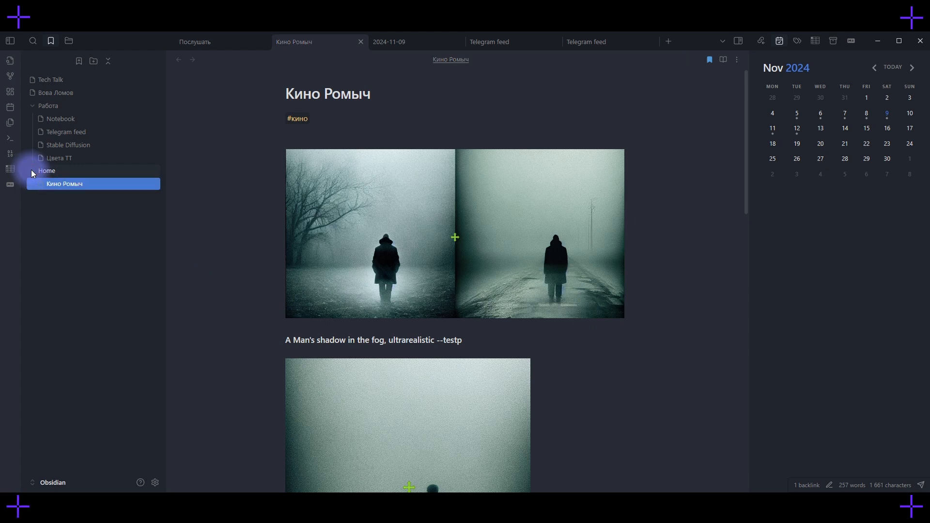
click(31, 170)
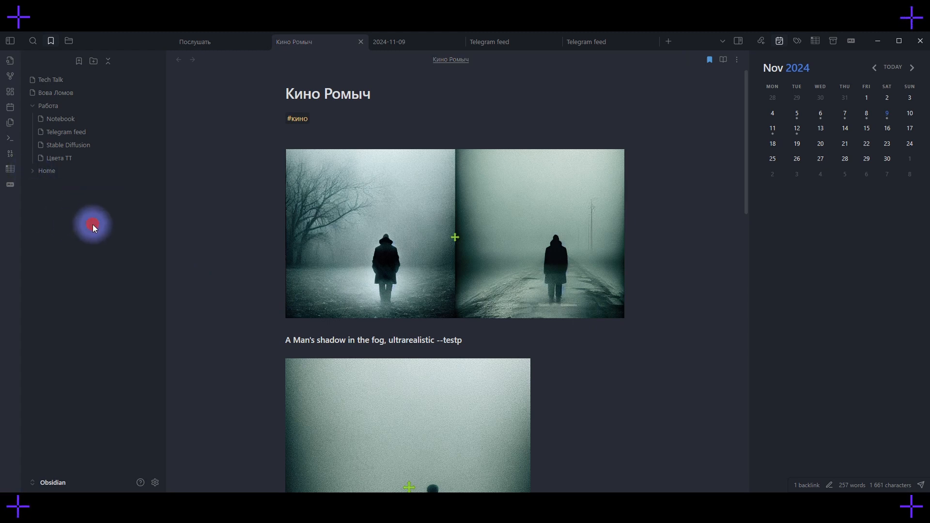
- View the Tech Talk hub note, and paste the Runway Act-One announcement text into the bookmarked Notebook note
click(67, 79)
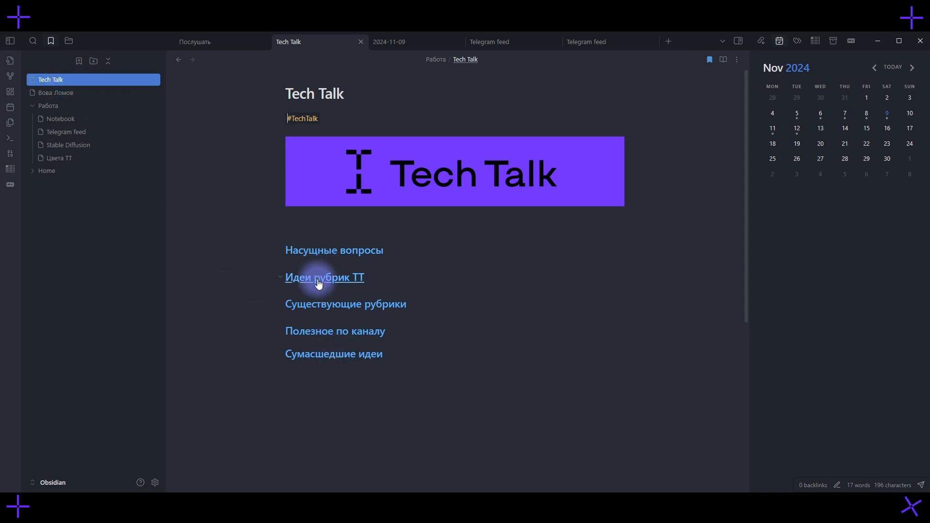
click(336, 421)
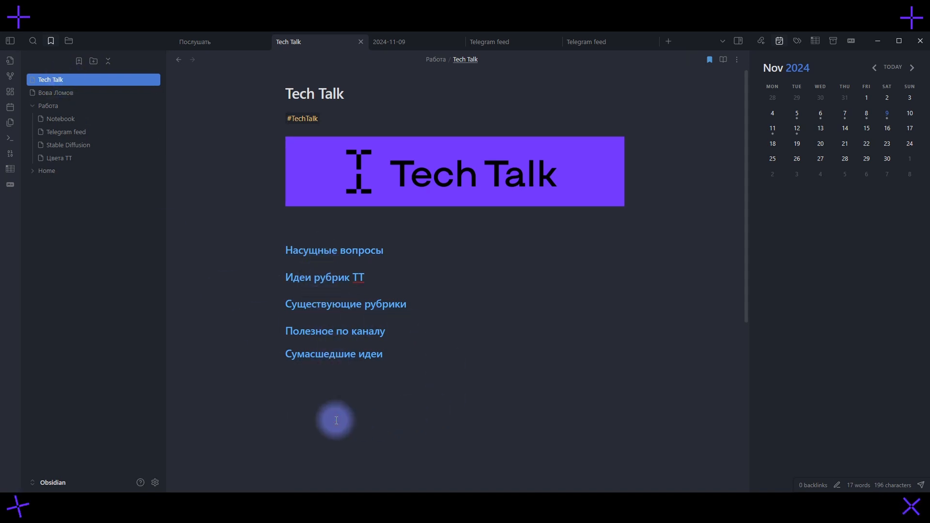
click(68, 118)
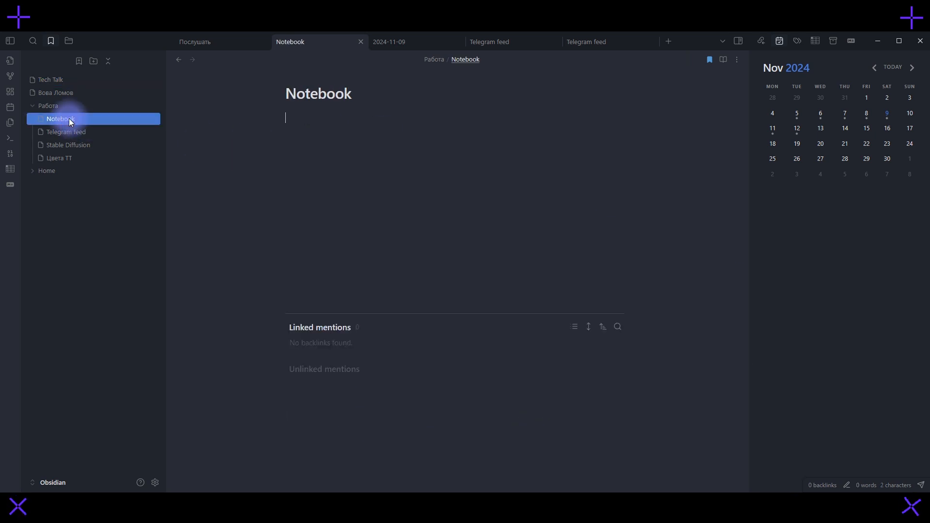
text(At Runway, our mission is to build expressive and controllable tools for artists that can open new avenues for creative expression. Today, we're excited to release Act-One, a new state-of-the-art tool for generating expressive character performances inside Gen-3 Alpha.  Act-One can create compelling animations using video and voice performances as inputs. It represents a significant step forward in using generative models for expressive live action and animated content.)
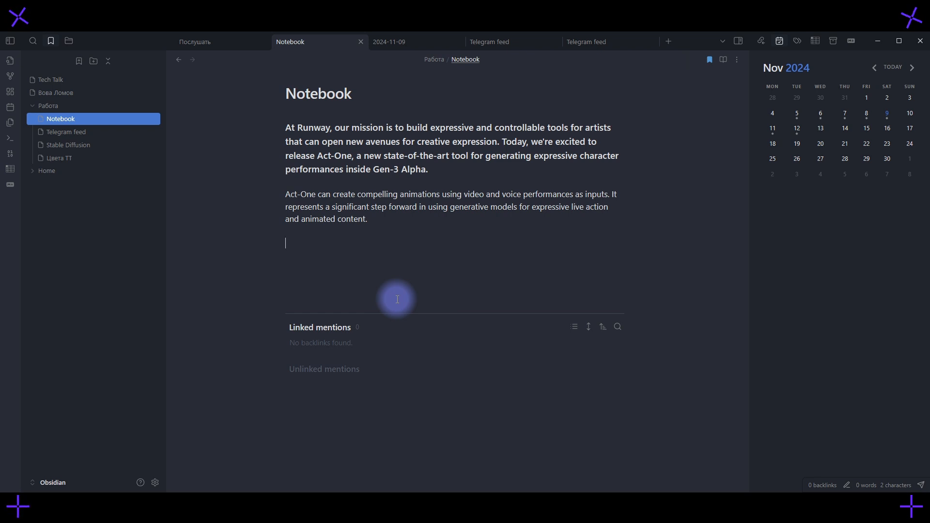
- Extract the pasted heading section from the Notebook note into a new note named Runway
drag(407, 231, 276, 125)
right_click(341, 142)
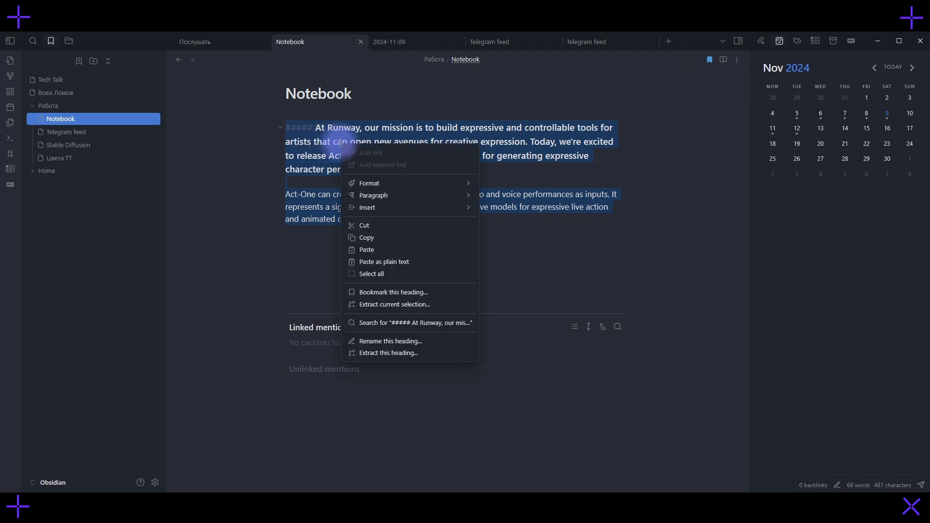
click(396, 357)
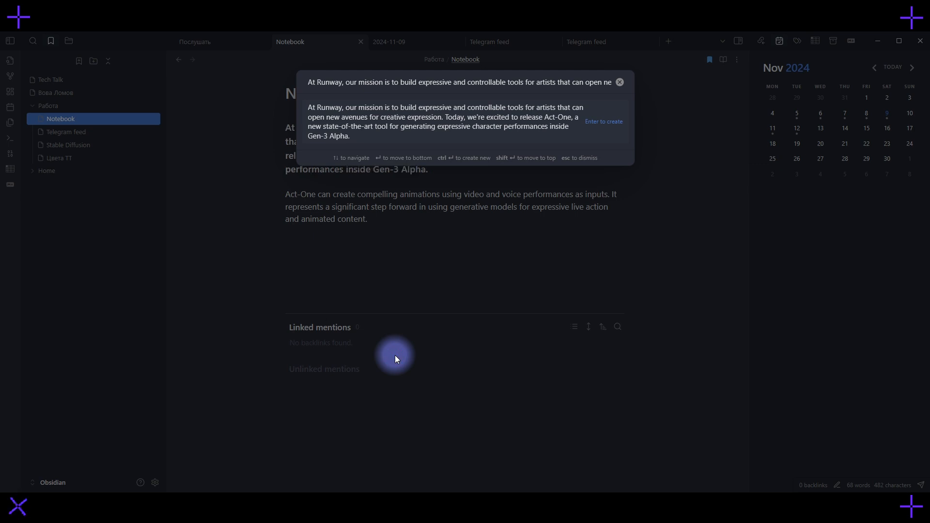
triple_click(364, 84)
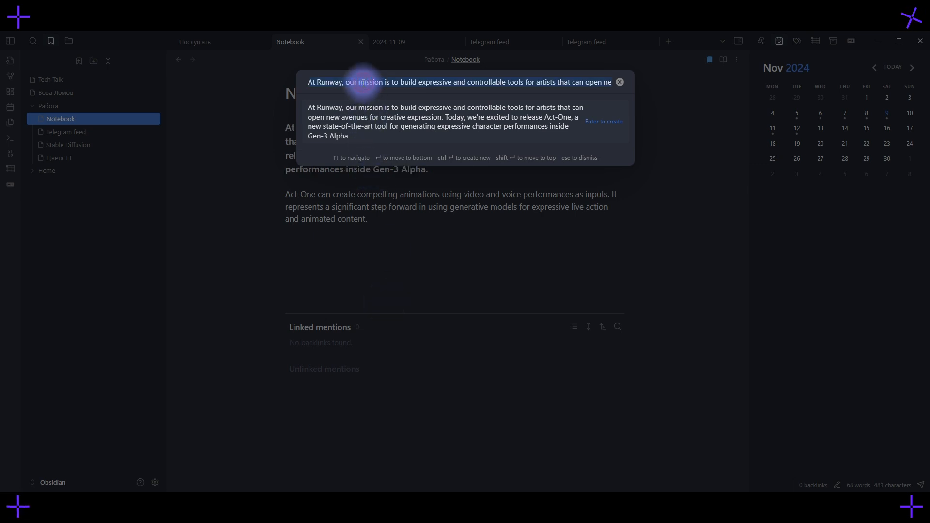
text(Runway)
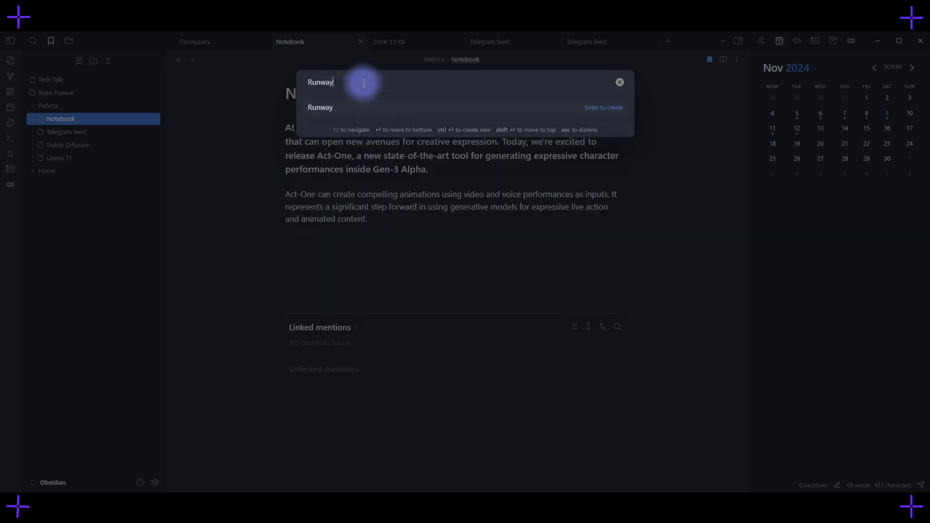
key(Return)
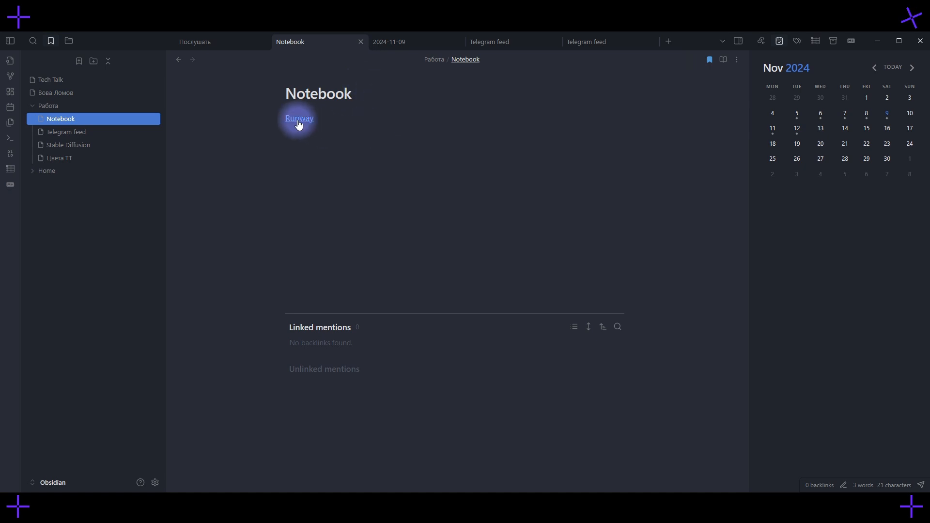
- Reveal the linked Runway note in the vault's file tree and open it
right_click(300, 121)
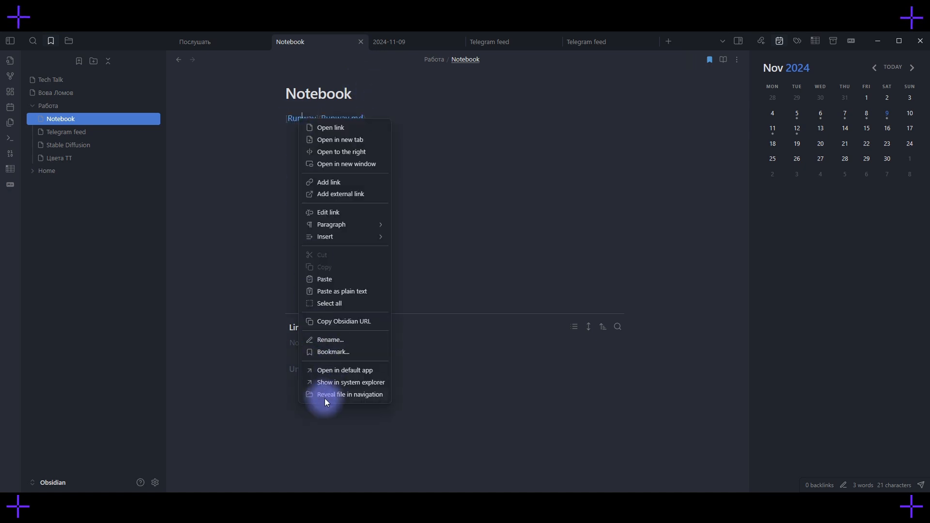
click(327, 396)
click(66, 185)
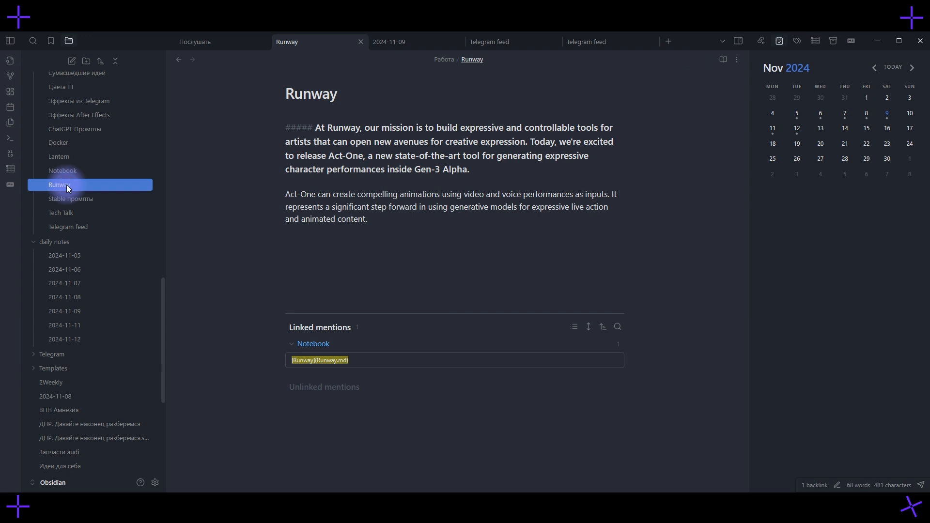
- Open the Neural networks note in a new tab and insert a link to the Runway note at its end
click(671, 41)
click(50, 40)
click(53, 79)
click(291, 343)
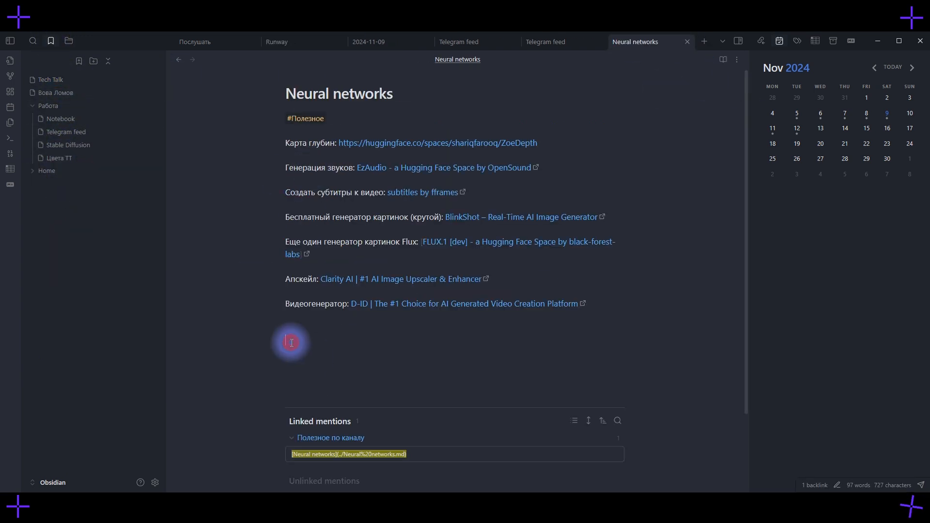
click(69, 40)
drag(60, 184, 290, 339)
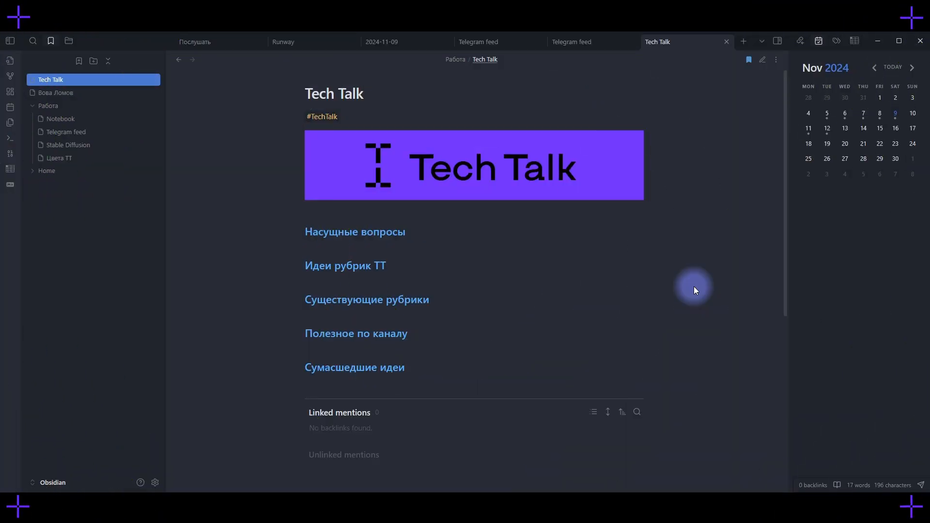
- Preview the notes linked in Tech Talk, follow Существующие рубрики to 2Weekly and its Telegram feed link, and return to Tech Talk
mouse_move(337, 236)
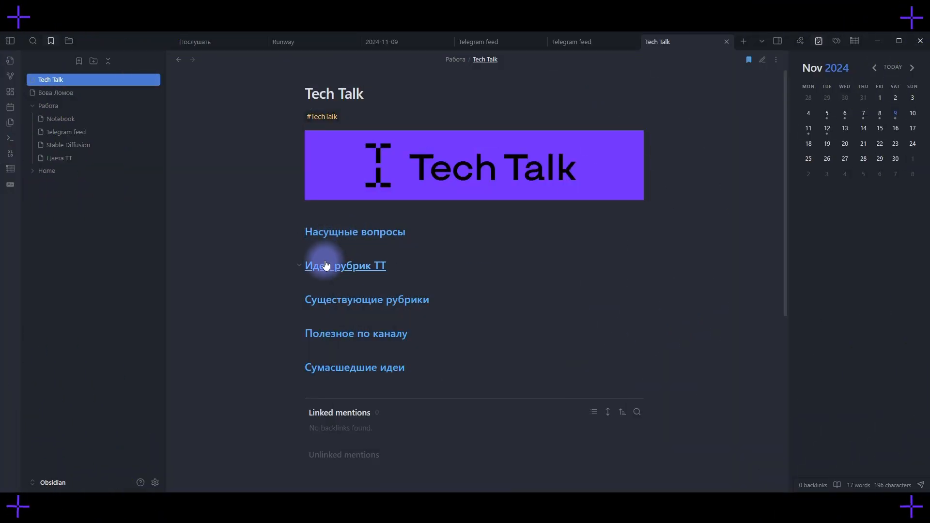
mouse_move(320, 305)
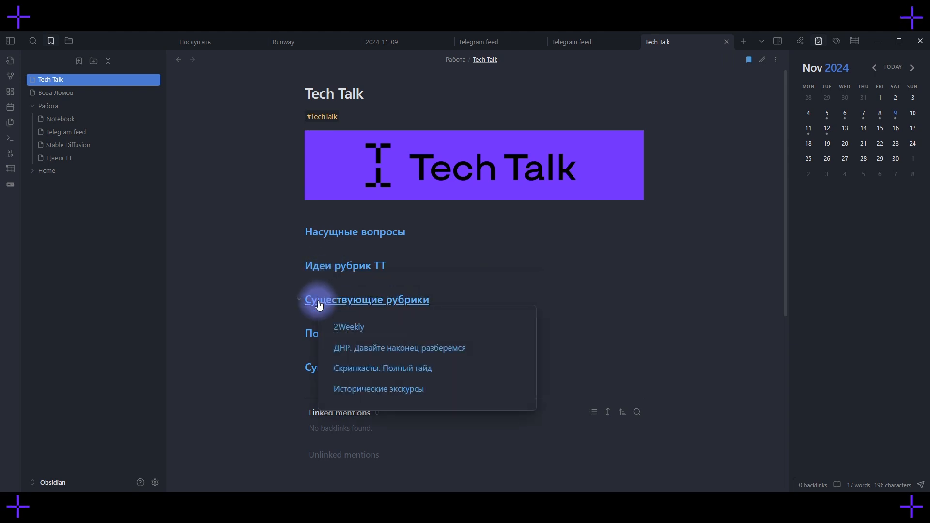
click(357, 328)
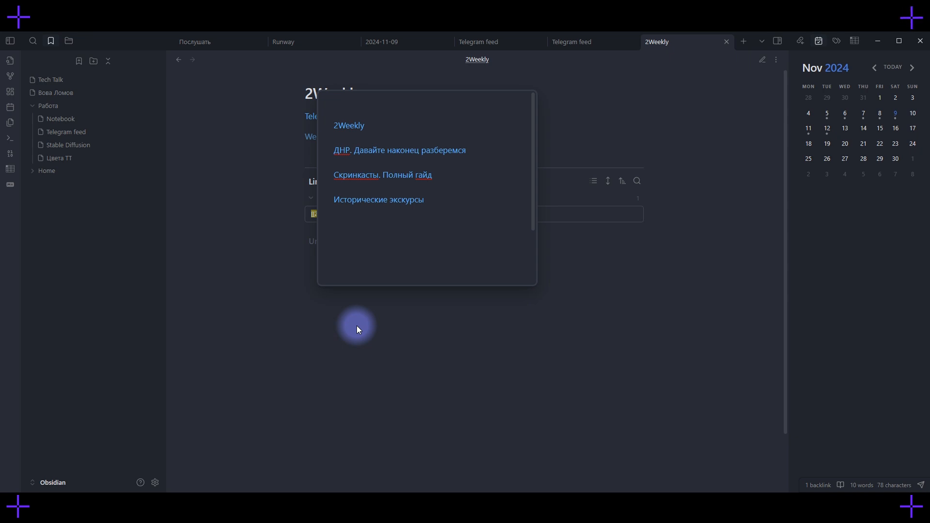
click(340, 116)
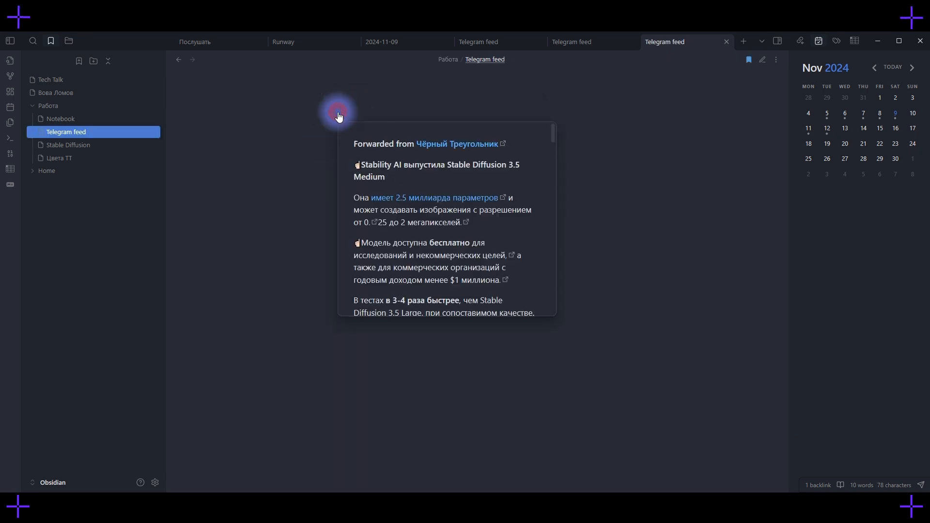
click(179, 63)
click(178, 63)
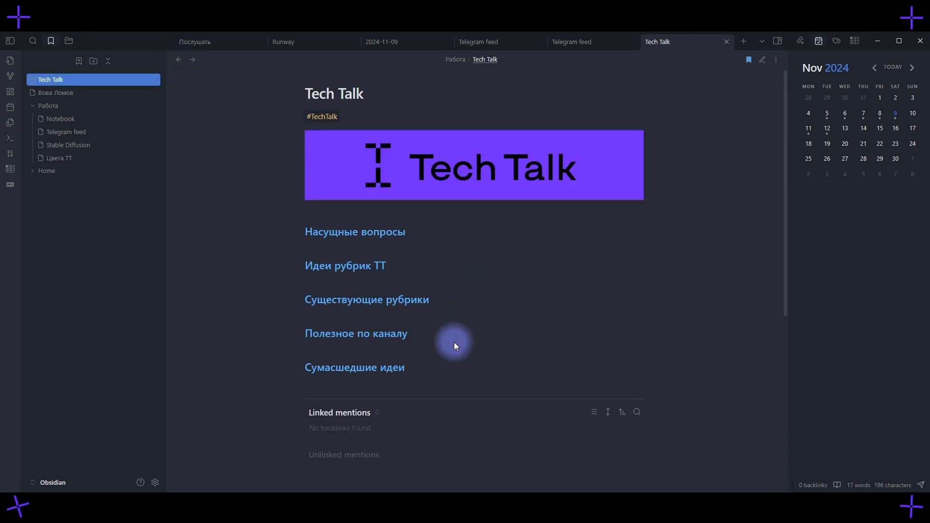
- View the vault's graph of notes, and revisit the bookmarked personal hub note and Tech Talk
click(11, 77)
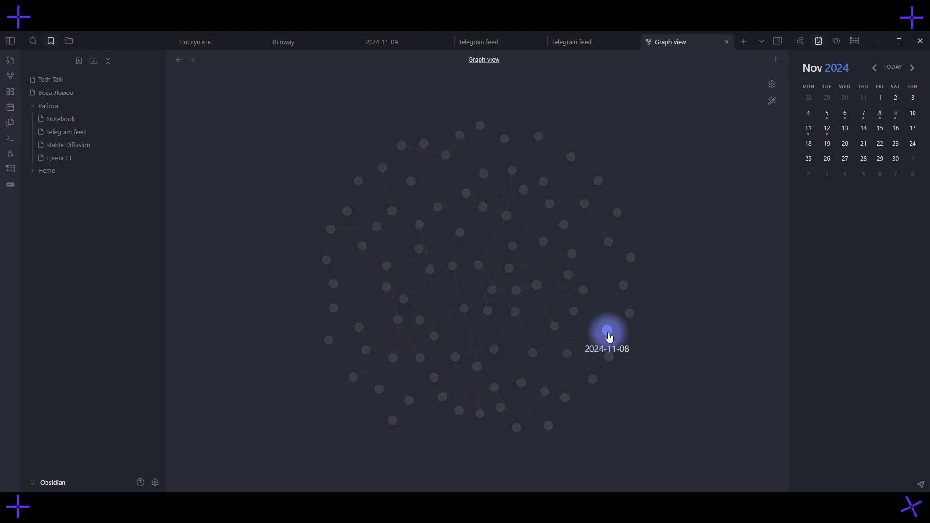
click(41, 81)
click(50, 94)
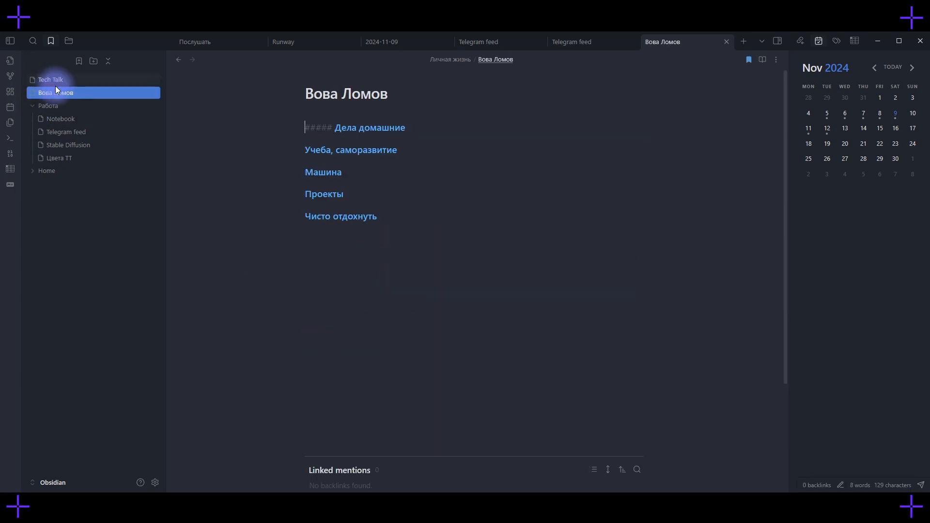
click(55, 80)
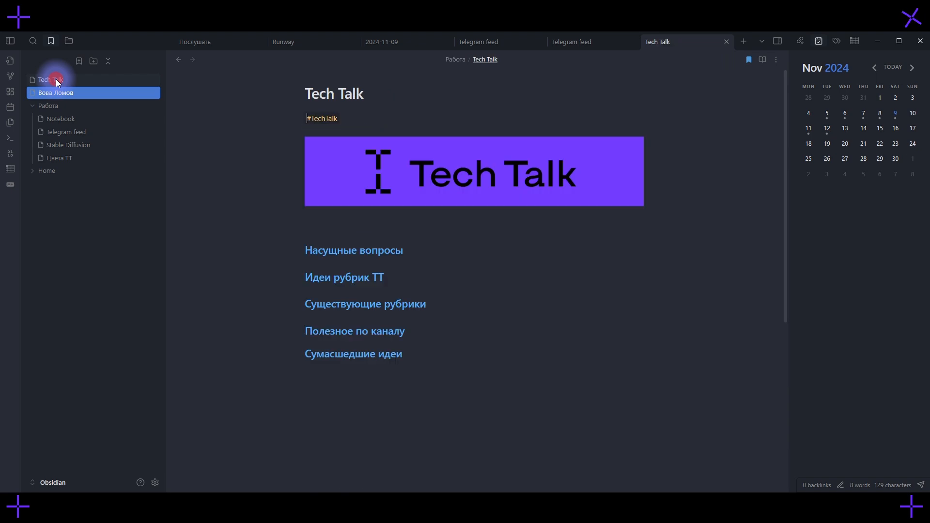
- Search the vault for "telegr" and open the Telegram feed note from the results
click(33, 41)
text(telegr)
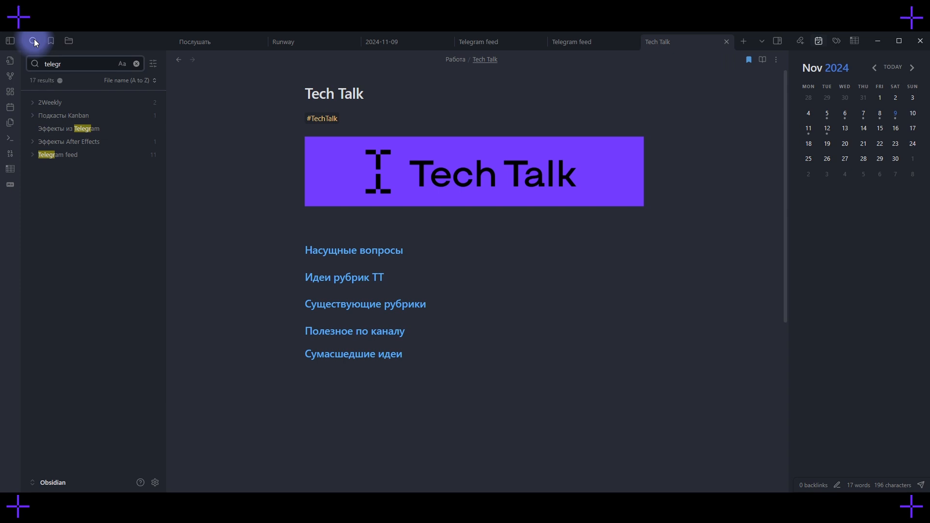
click(62, 155)
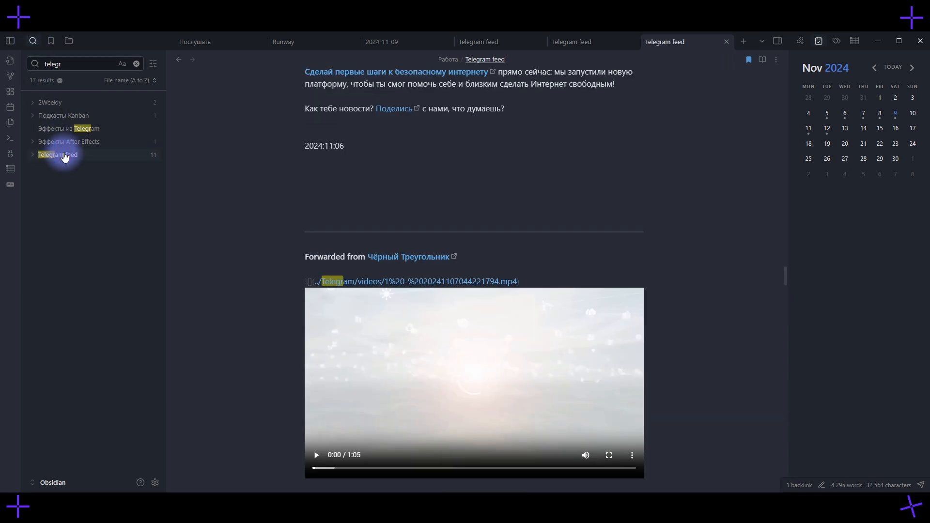
- Add the line "New ideas" below Сумасшедшие идеи in the bookmarked Tech Talk note
click(51, 41)
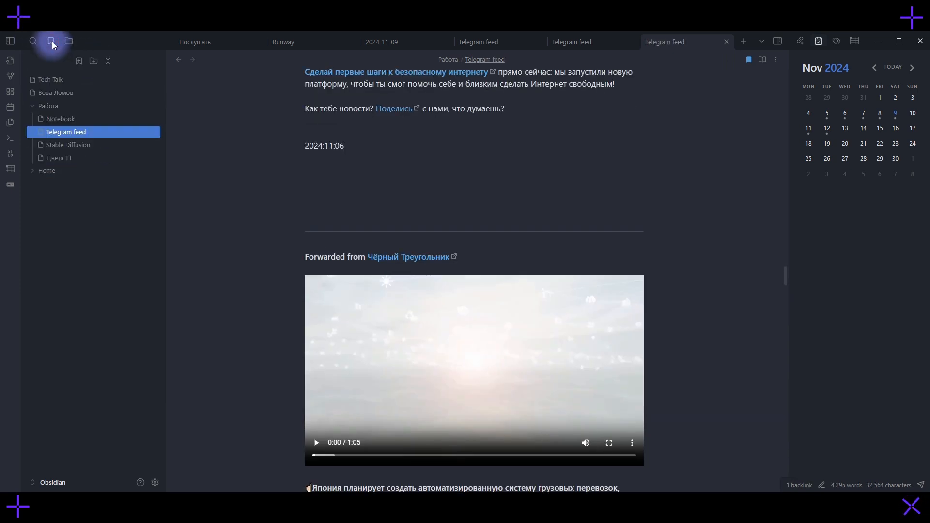
click(55, 81)
click(432, 361)
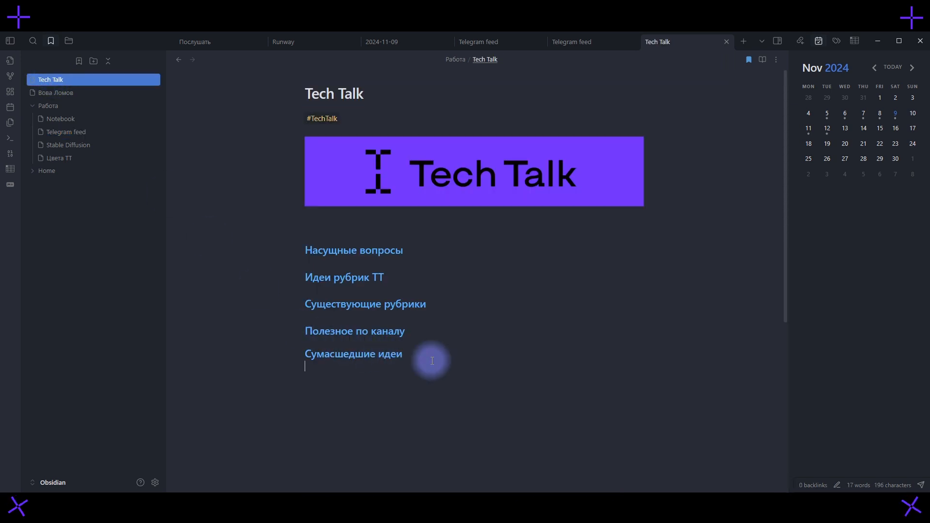
text(New ideas)
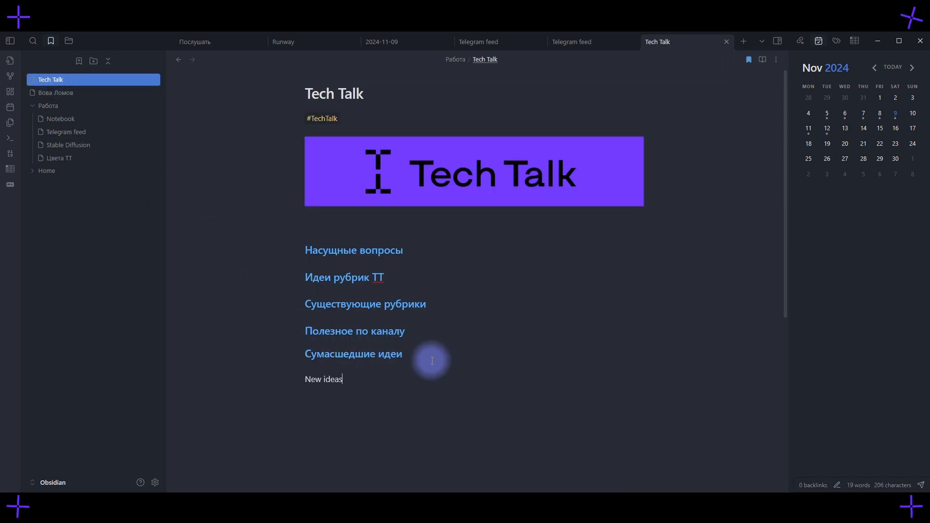
- Turn the "New ideas" text in Tech Talk into an internal link and select the whole link
key(shift+Home)
right_click(322, 380)
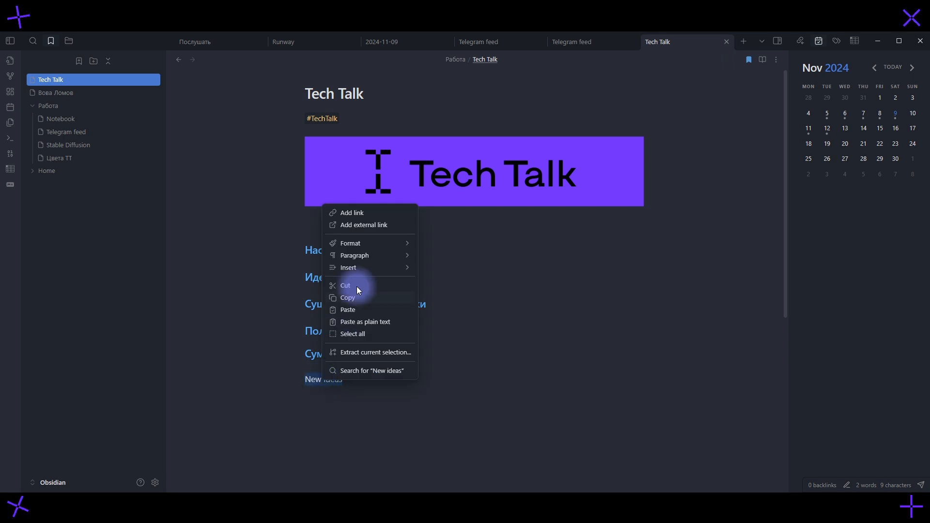
click(344, 213)
click(373, 378)
drag(374, 379, 306, 379)
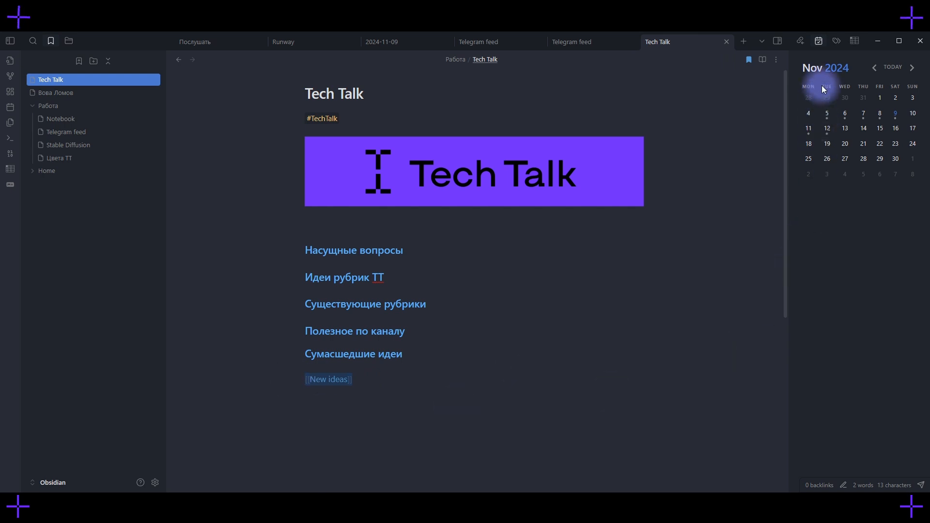
- Widen the side pane, show the Markdown formatting tools there, and make the New ideas link a level-4 heading
mouse_move(788, 97)
mouse_down()
mouse_move(727, 104)
mouse_move(738, 111)
mouse_up()
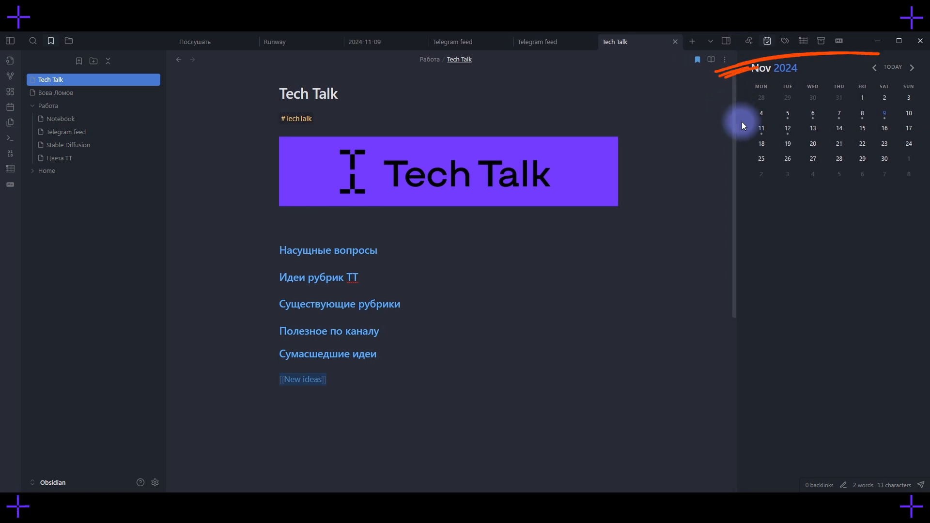
click(835, 42)
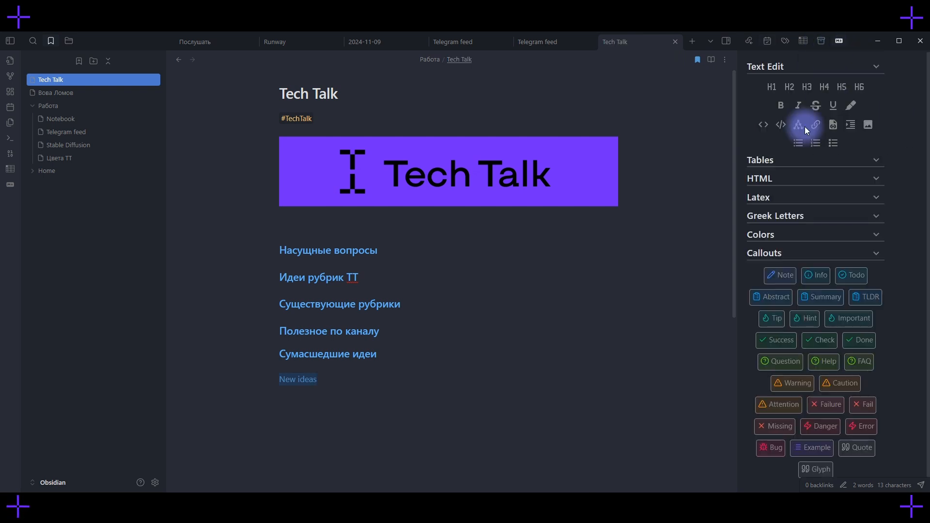
click(824, 90)
click(426, 374)
key(Return)
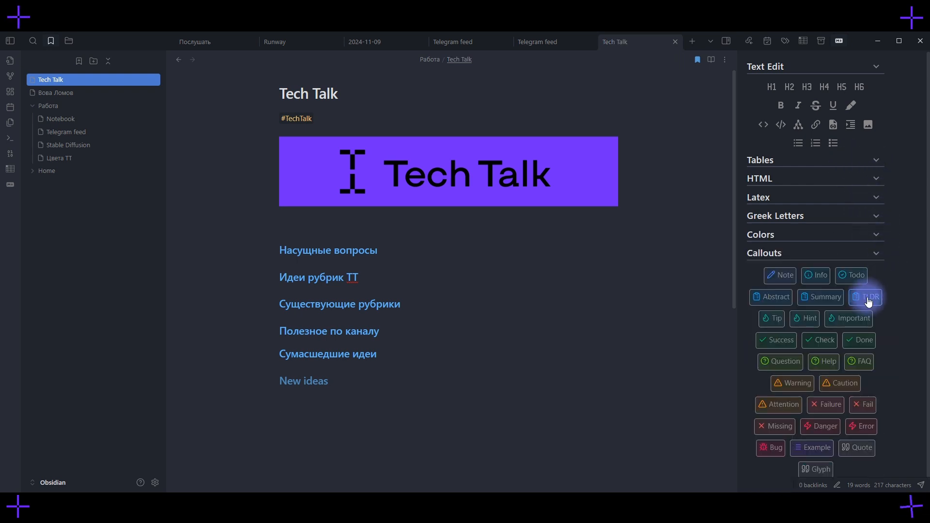
- Add the line "To do something" under New ideas and format it as a Tip callout, with an empty line below
click(297, 409)
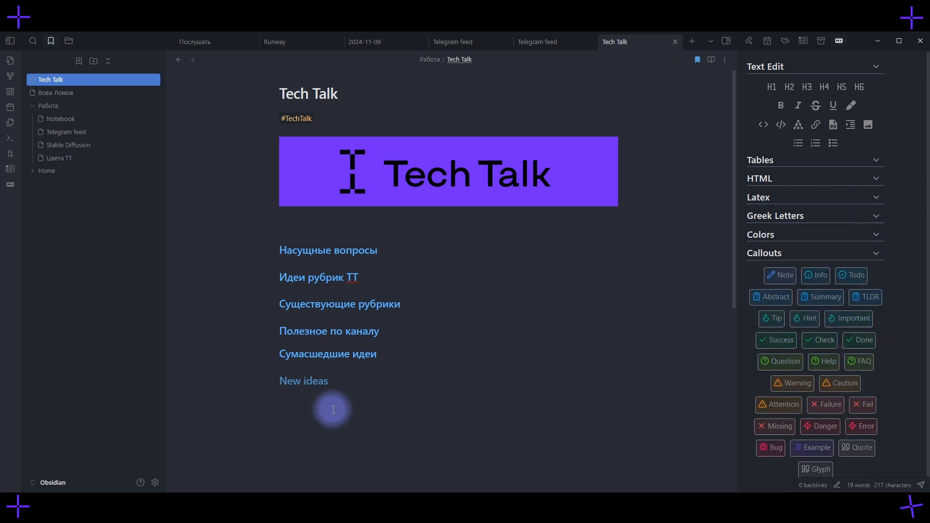
triple_click(333, 410)
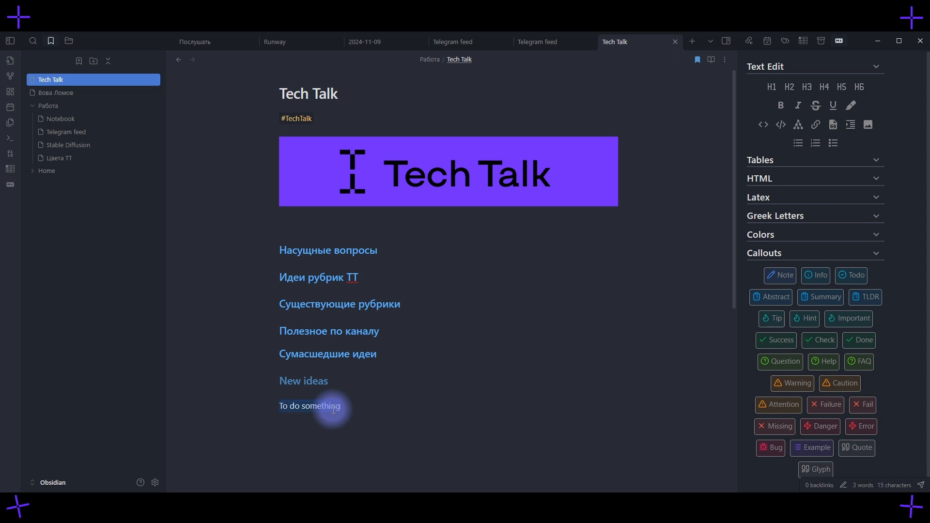
click(774, 320)
click(298, 465)
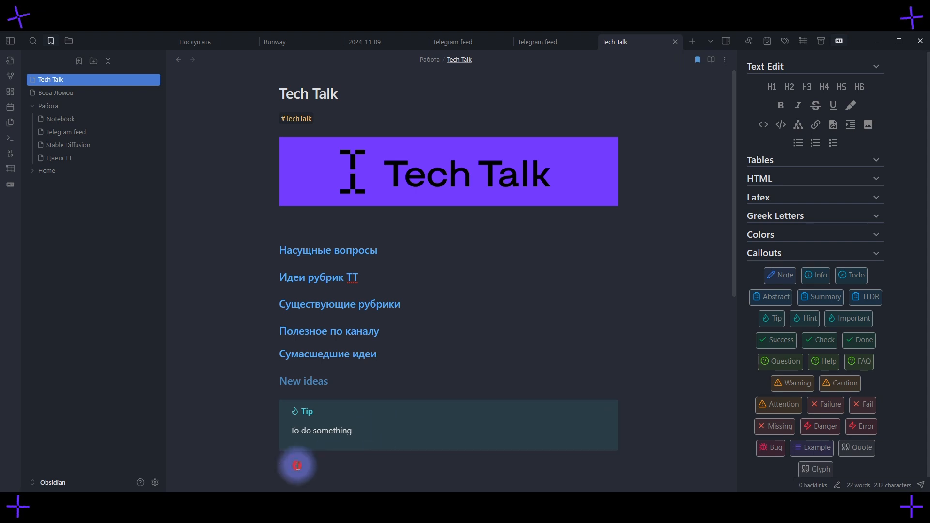
key(Return)
- Review the settings of the installed Markdown Formatting Assistant community plugin
click(155, 482)
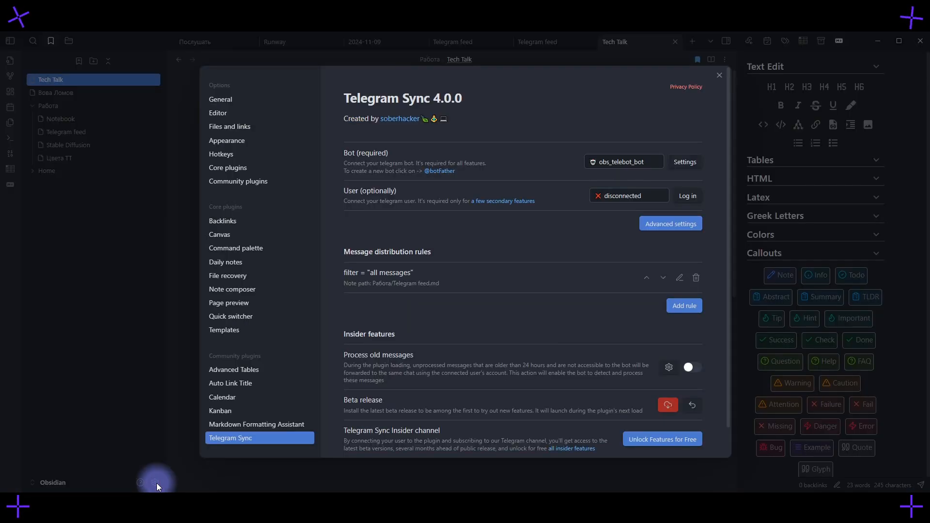
click(260, 183)
scroll(518, 274, down, 3)
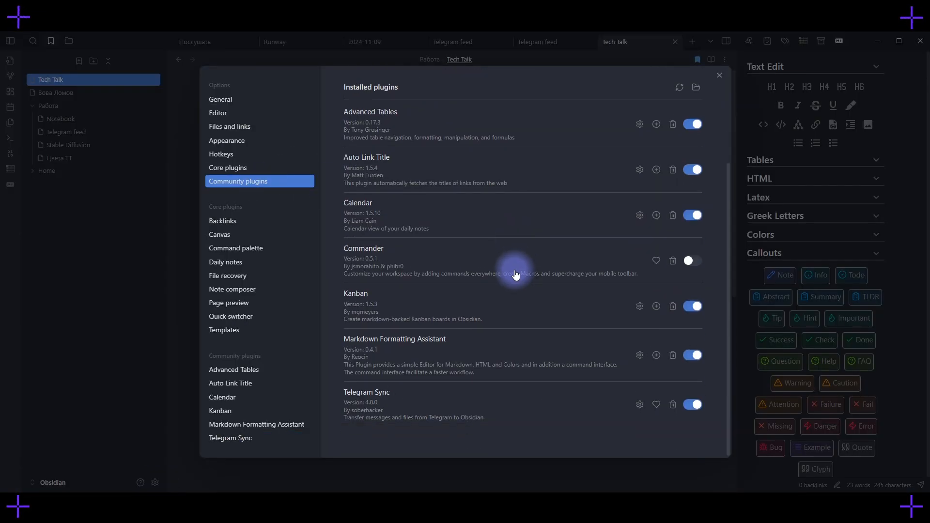
click(640, 356)
scroll(555, 303, down, 3)
scroll(554, 298, up, 3)
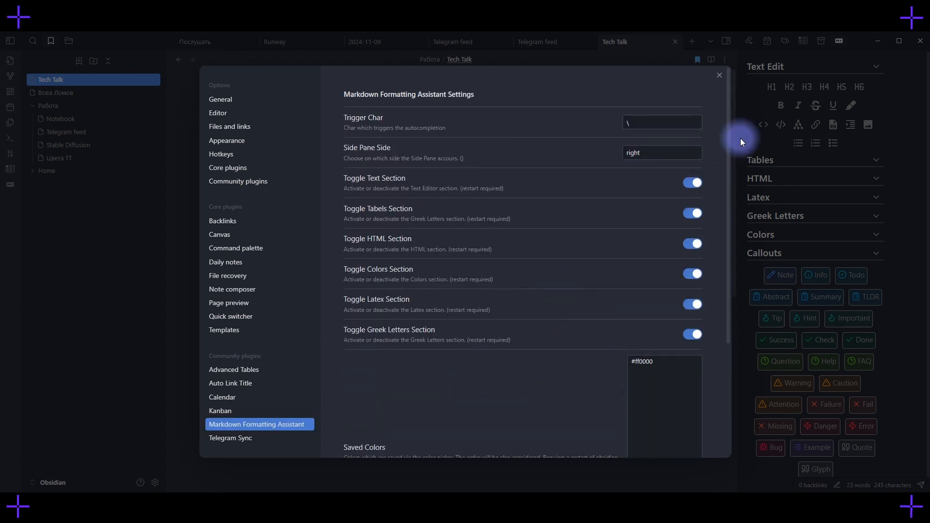
click(719, 75)
- Browse the community plugin catalogue and view the Iconize plugin's page without installing it
click(155, 483)
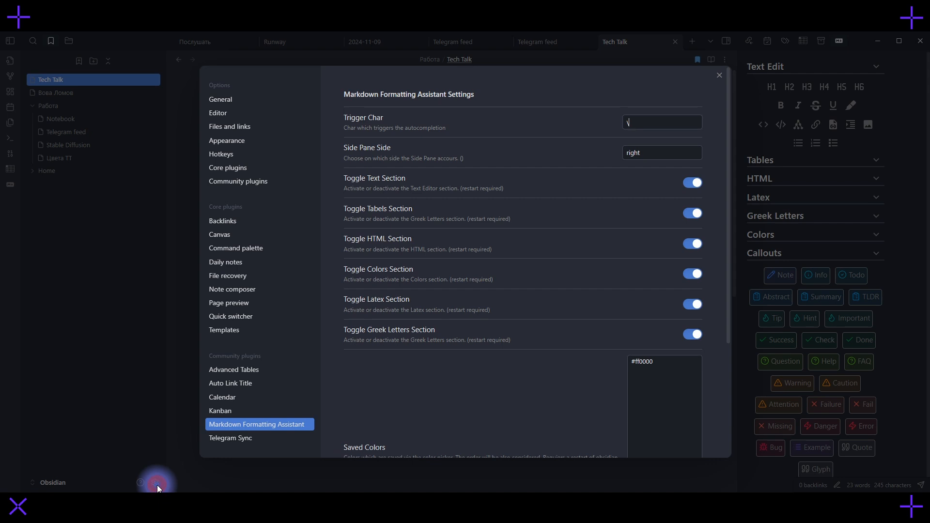
click(256, 181)
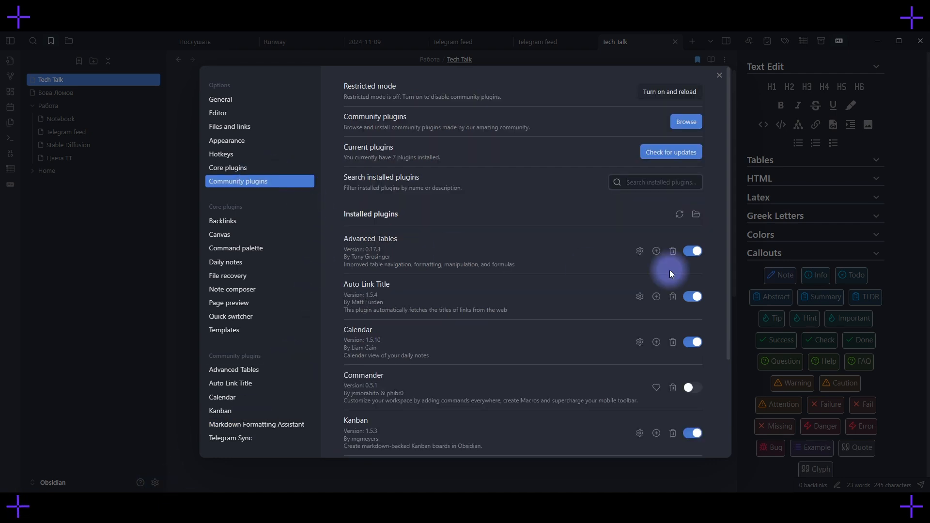
click(686, 120)
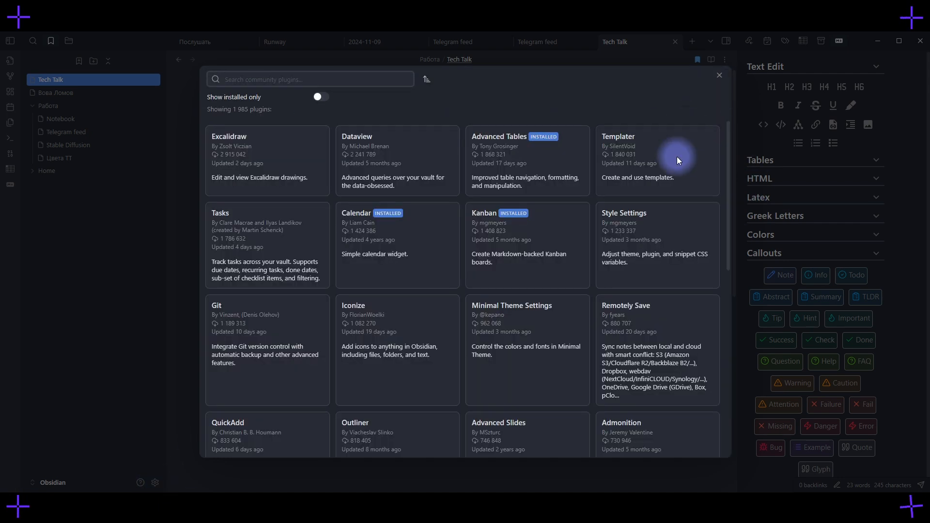
click(362, 307)
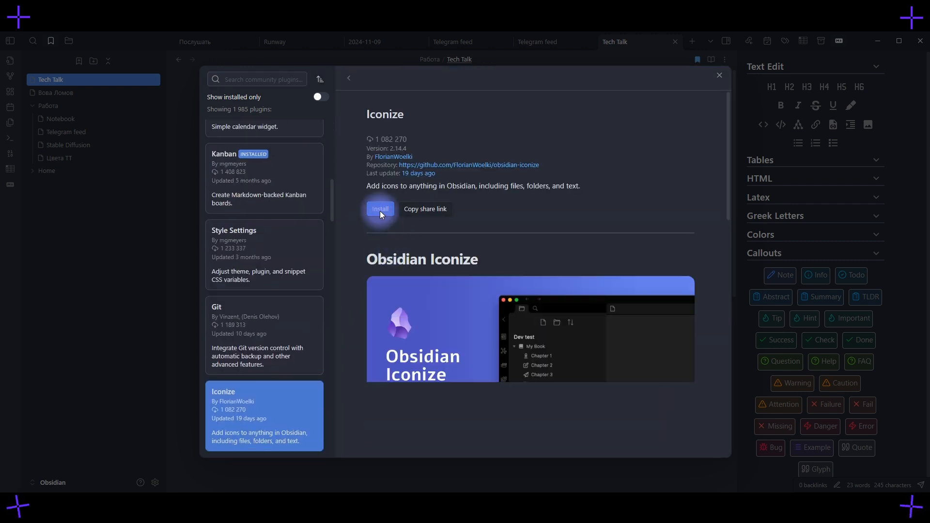
click(719, 77)
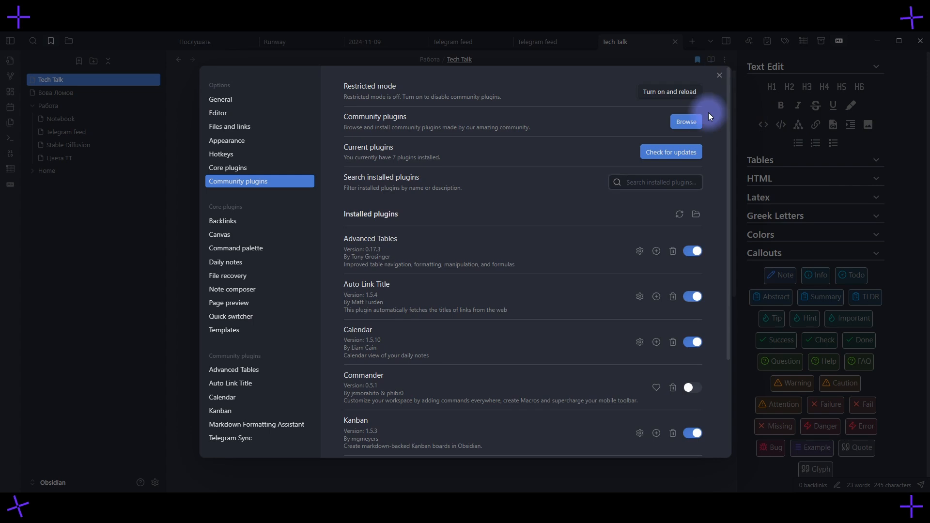
click(718, 72)
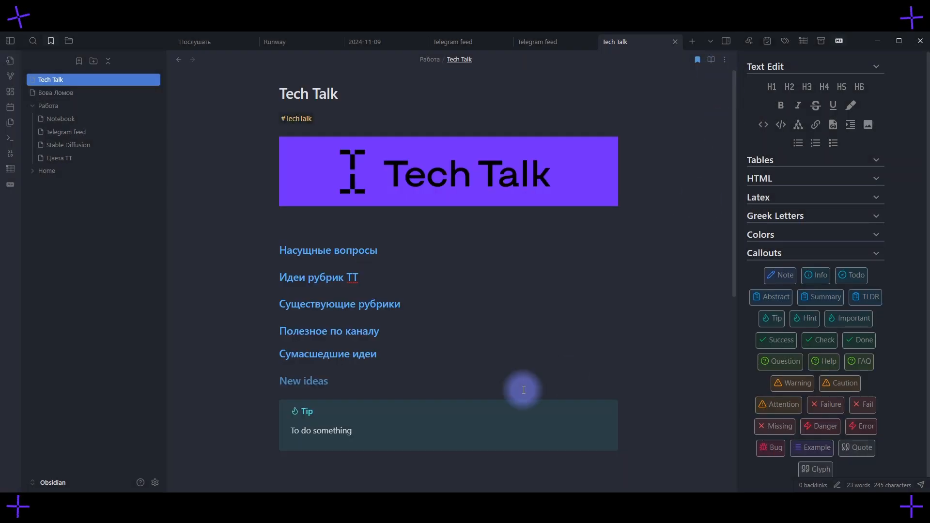
- Open the New ideas note from its link and insert a table in it
click(305, 382)
right_click(283, 118)
mouse_move(315, 183)
click(395, 185)
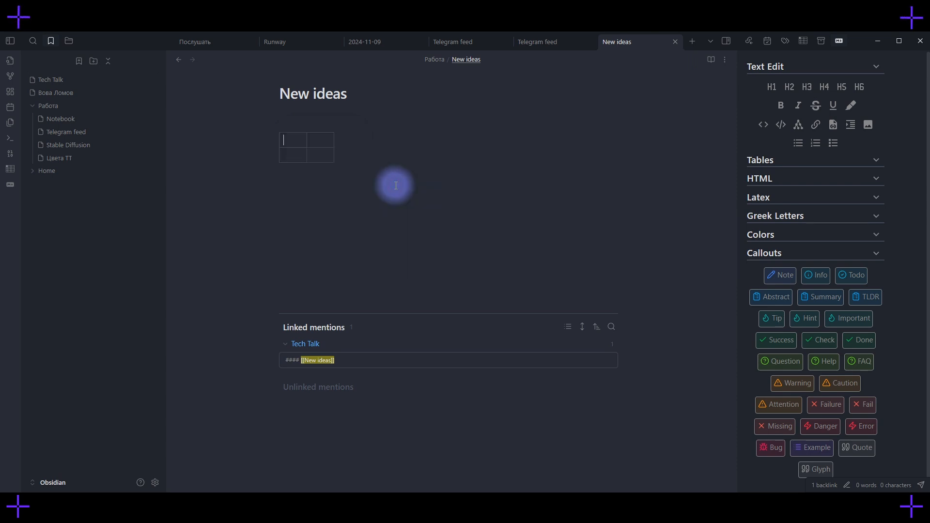
- Enlarge the table to five rows and 11 columns with the table controls, deleting the surplus columns at its end
click(805, 42)
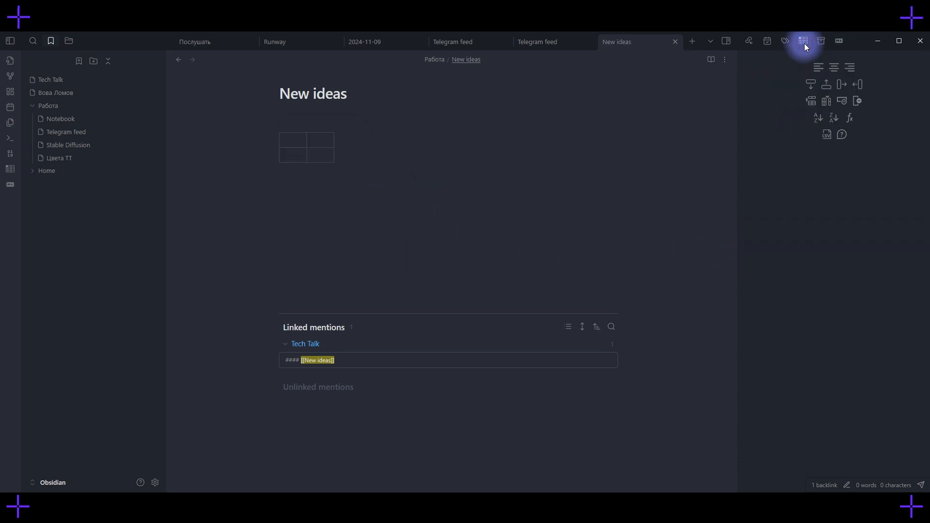
click(827, 103)
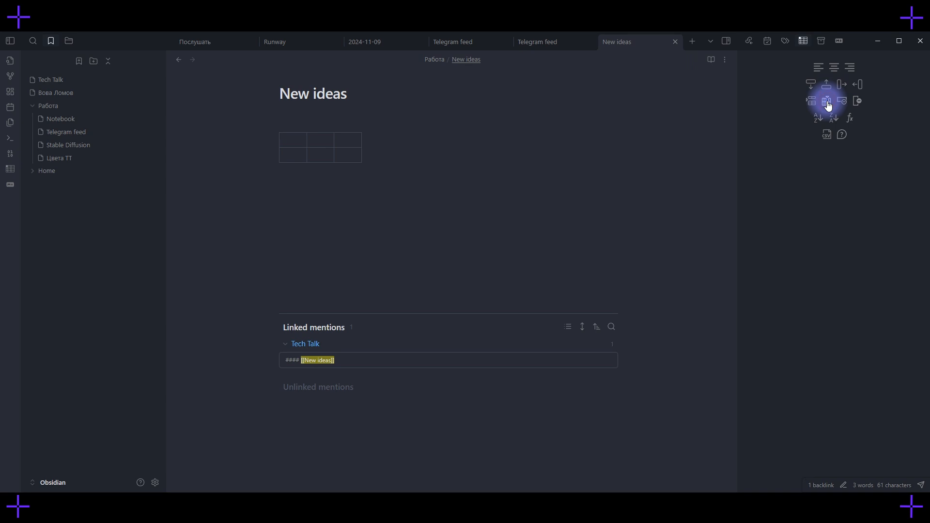
click(826, 103)
click(827, 102)
click(811, 103)
click(812, 103)
click(812, 103)
click(826, 103)
click(826, 103)
click(826, 102)
click(827, 103)
click(827, 103)
click(826, 102)
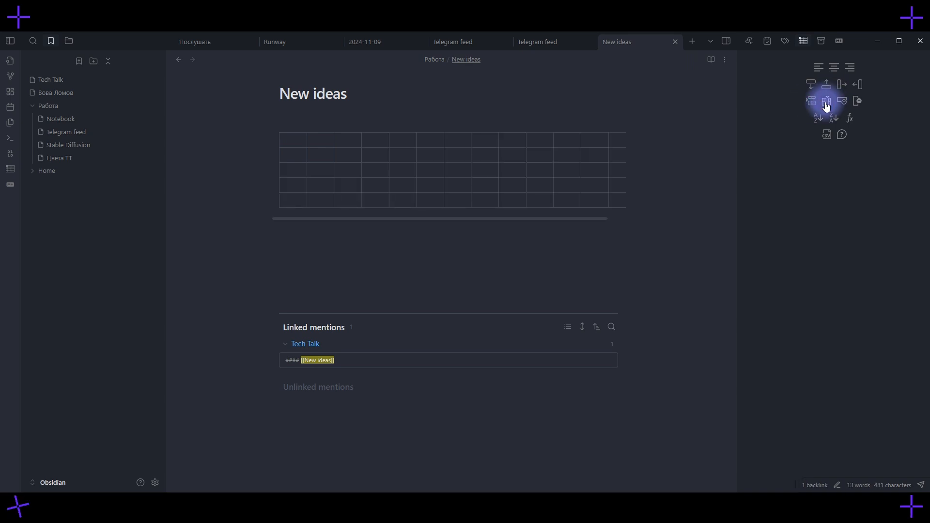
drag(595, 141, 625, 200)
key(Delete)
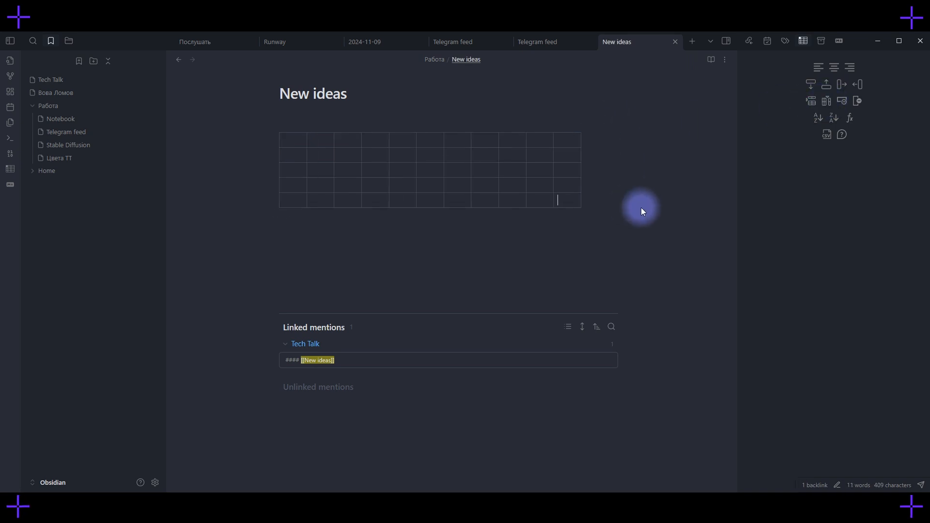
- Review the Advanced Tables plugin's settings and return to the line below the table
click(155, 483)
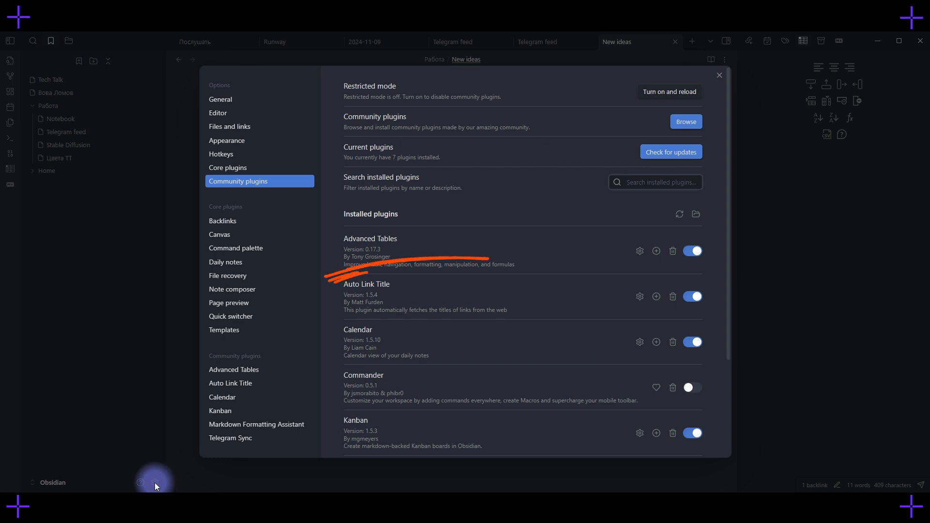
click(640, 251)
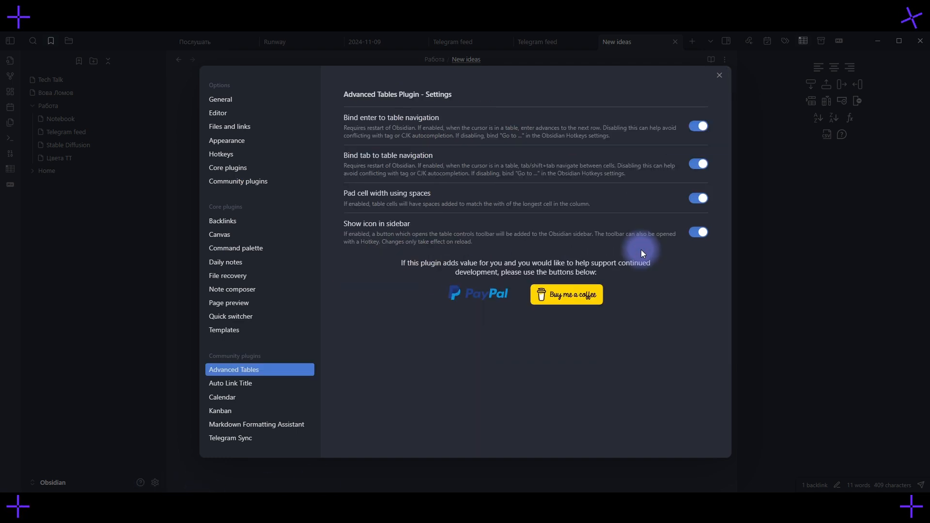
click(719, 75)
click(287, 227)
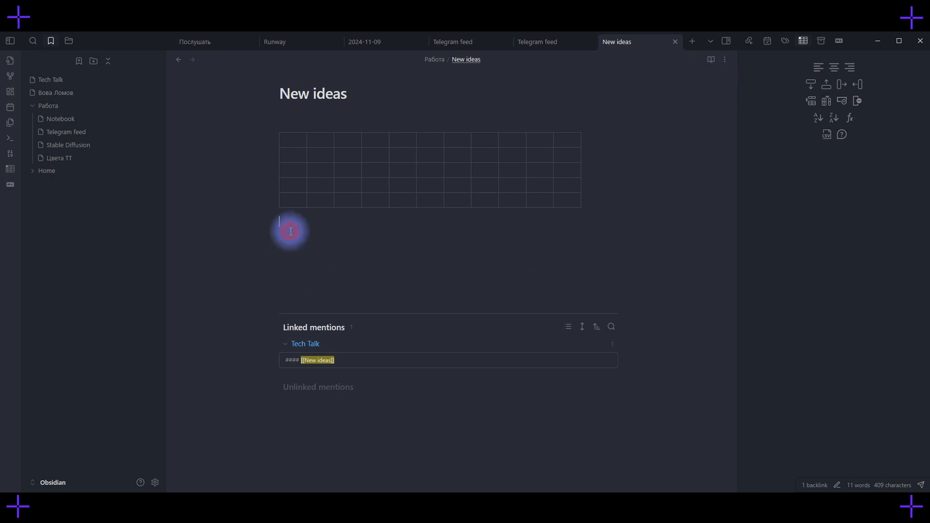
- Follow the linked mentions and links through Tech Talk, Существующие рубрики and its ДНР note to Полезное по каналу
click(306, 347)
click(313, 306)
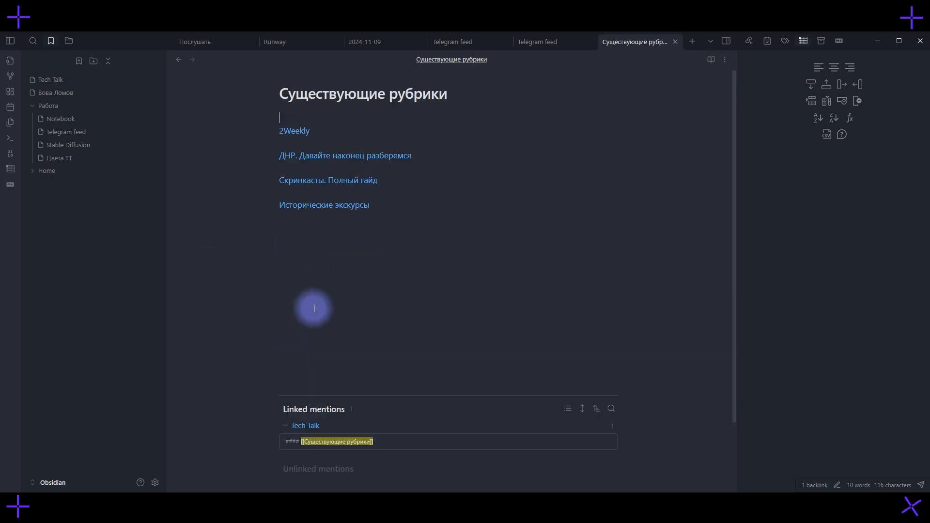
click(307, 156)
scroll(349, 267, down, 10)
click(340, 351)
click(305, 426)
click(322, 328)
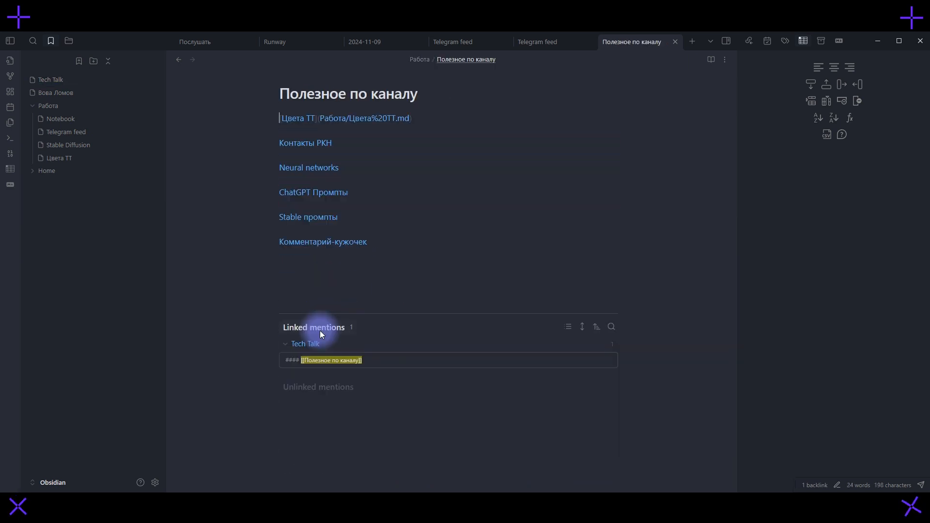
- Return to Tech Talk through the side pane's linked mentions, and switch the side pane back to the calendar
click(749, 39)
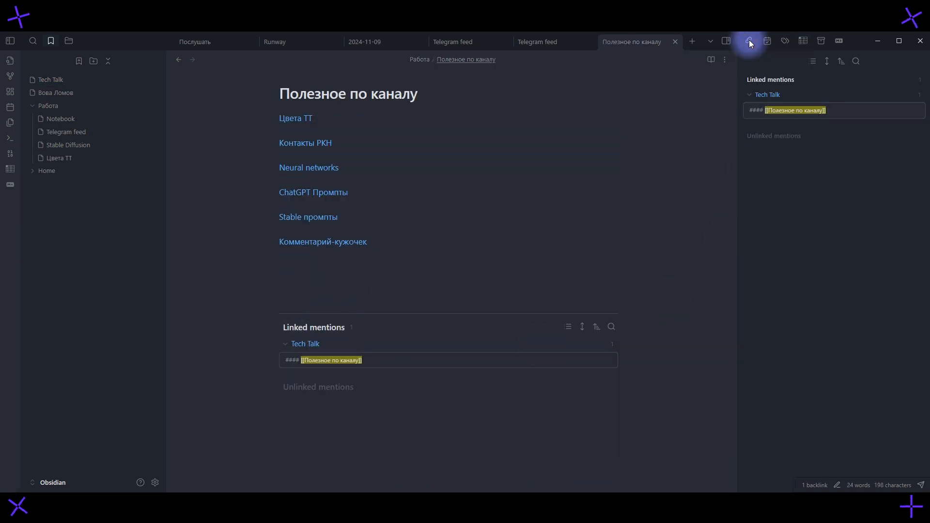
click(761, 97)
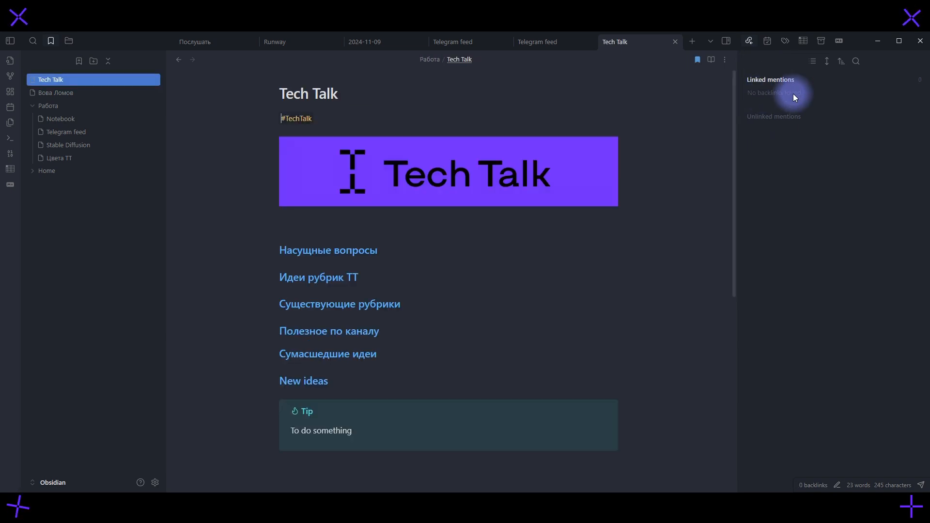
click(803, 41)
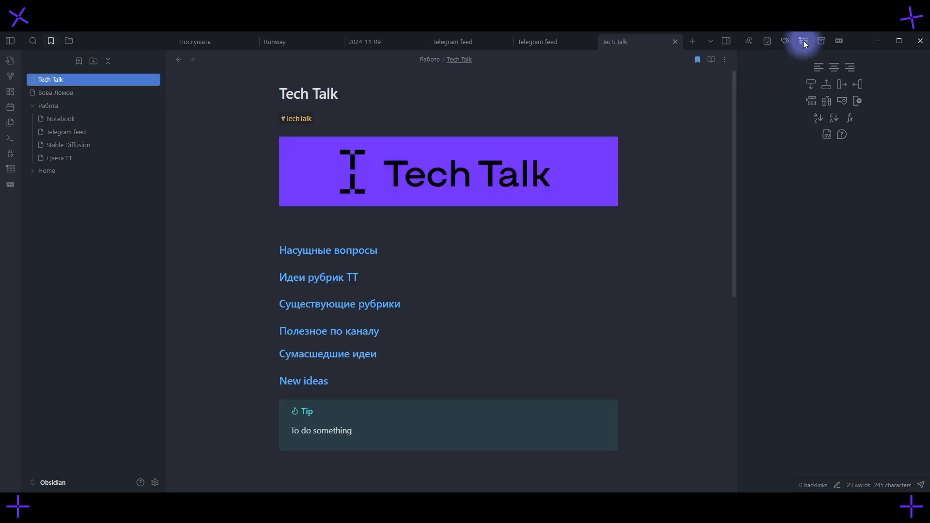
click(767, 43)
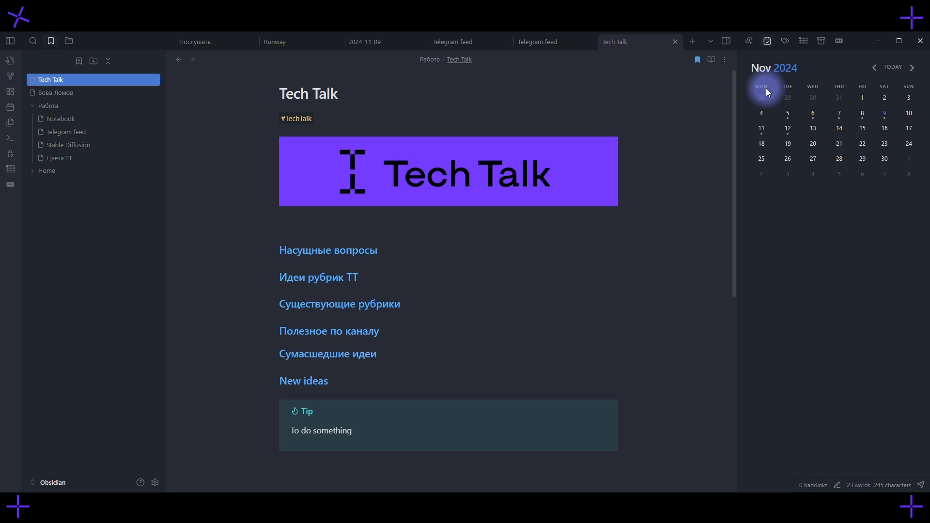
- Review the core Backlinks plugin's option for showing backlinks at the bottom of notes
click(157, 482)
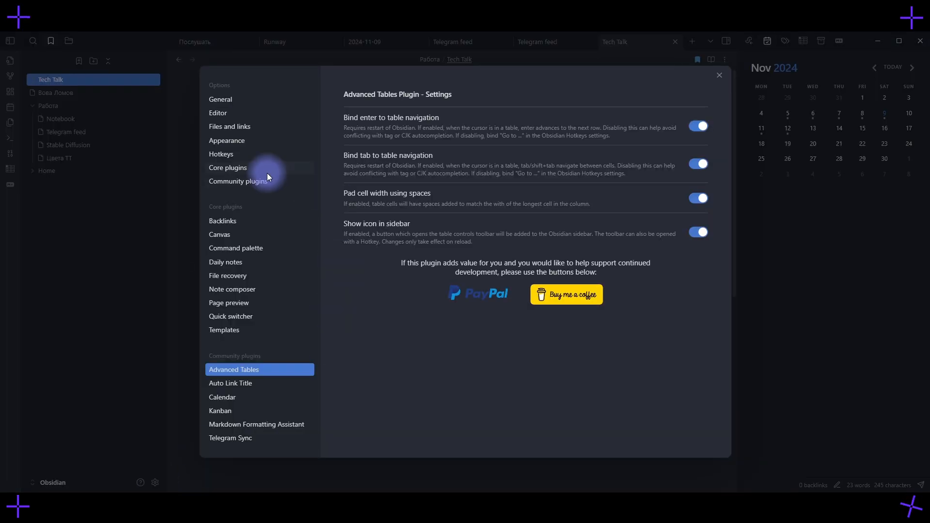
click(229, 168)
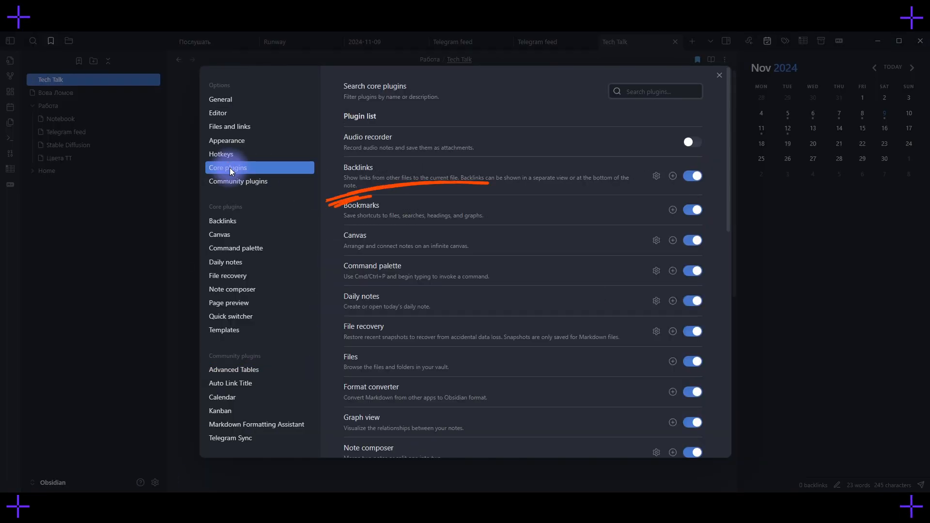
click(656, 176)
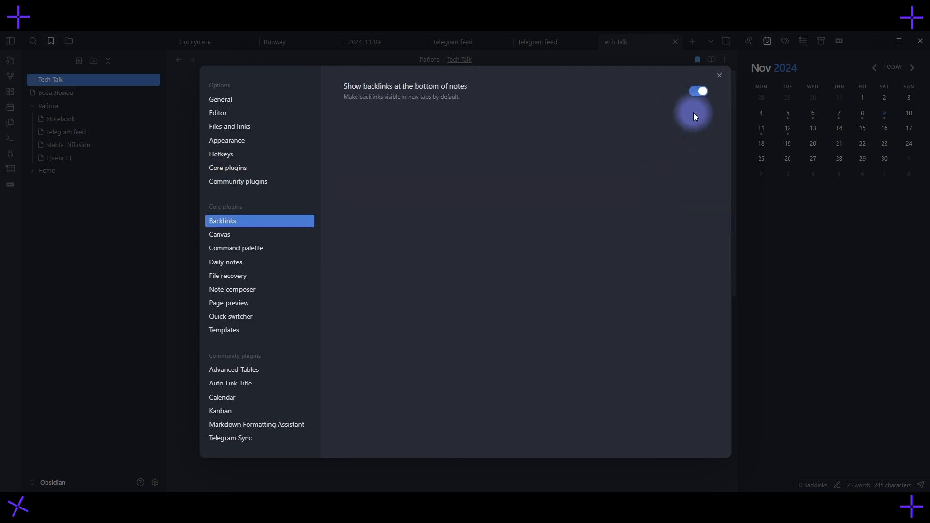
click(719, 75)
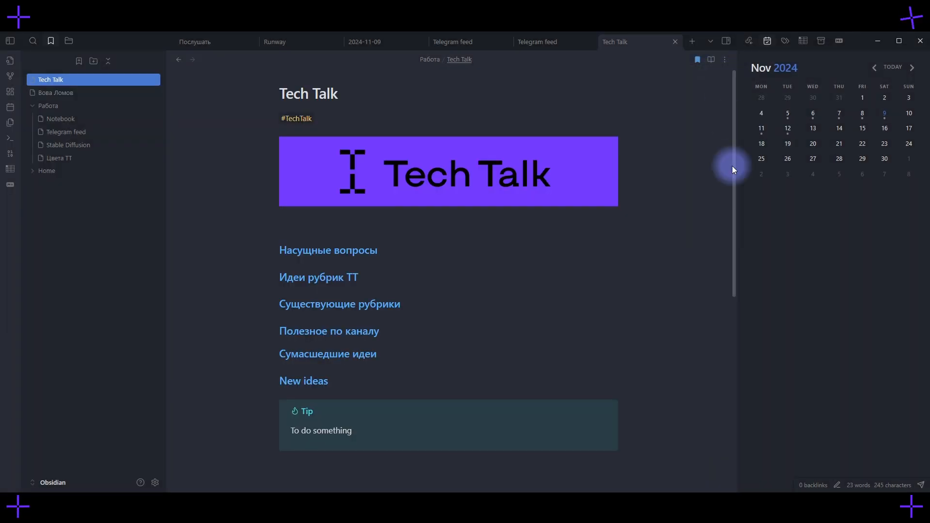
click(300, 381)
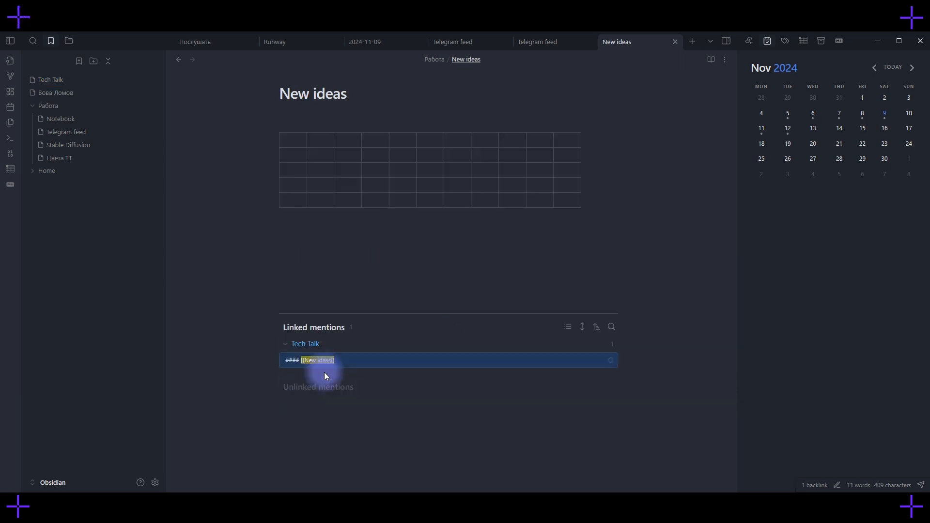
click(294, 238)
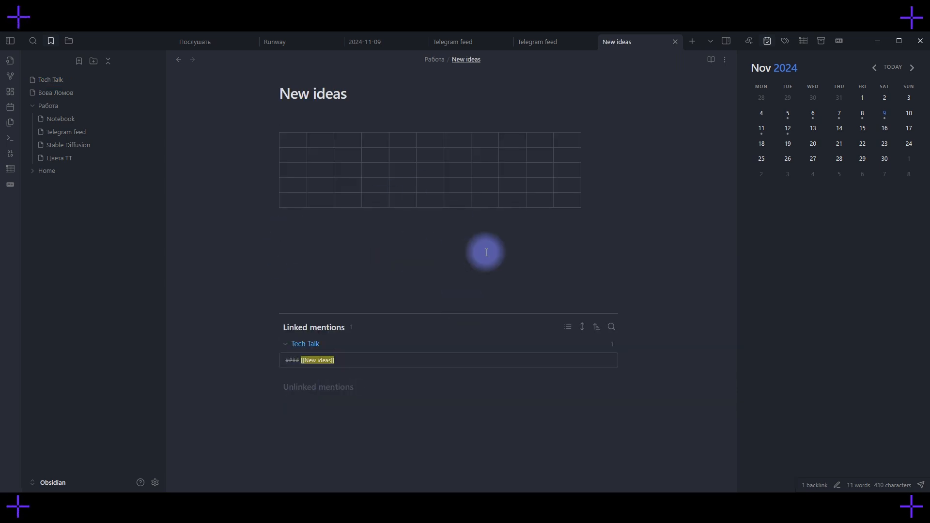
text(https://runwayml.com/research/introducing-act-one)
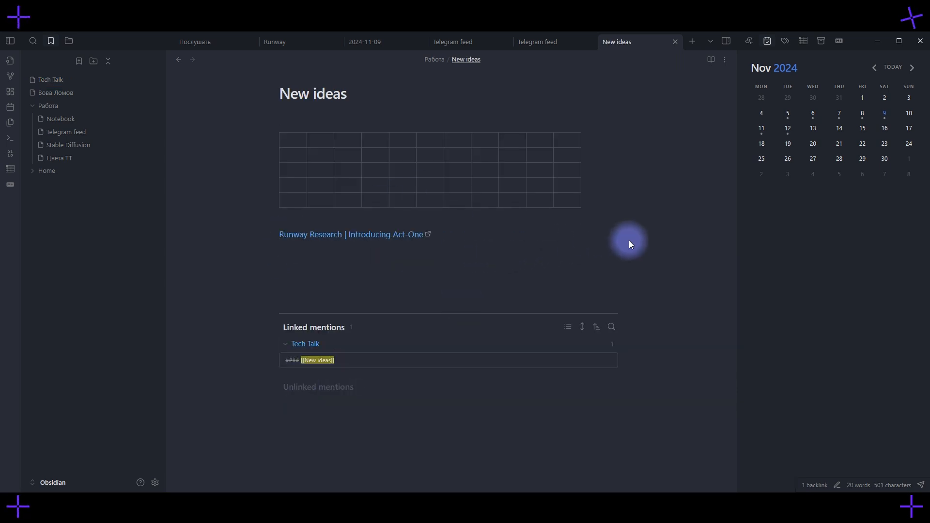
- Disable the Auto Link Title community plugin and return to the New ideas note
click(155, 483)
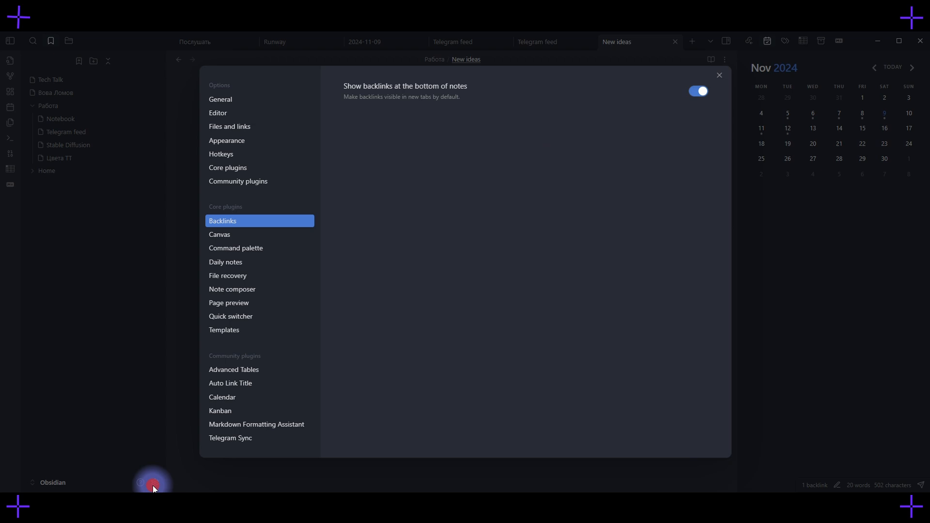
click(239, 181)
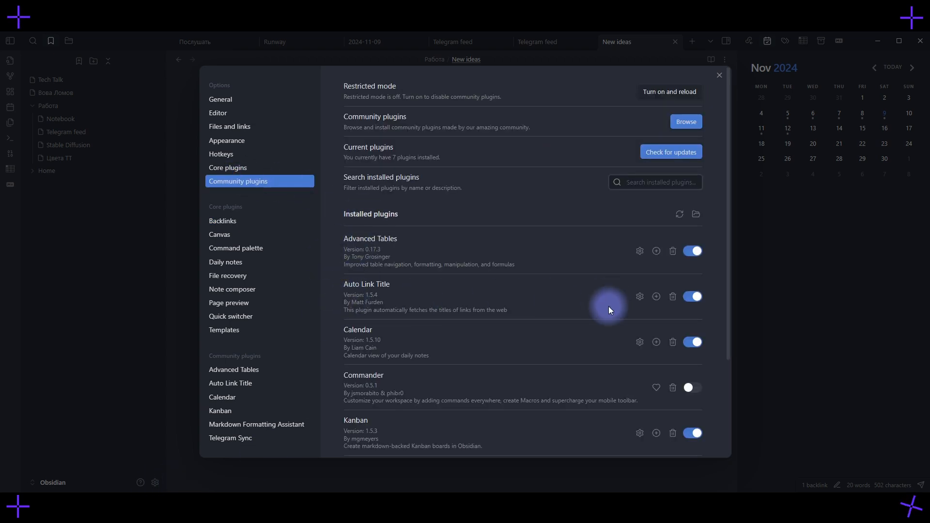
click(685, 296)
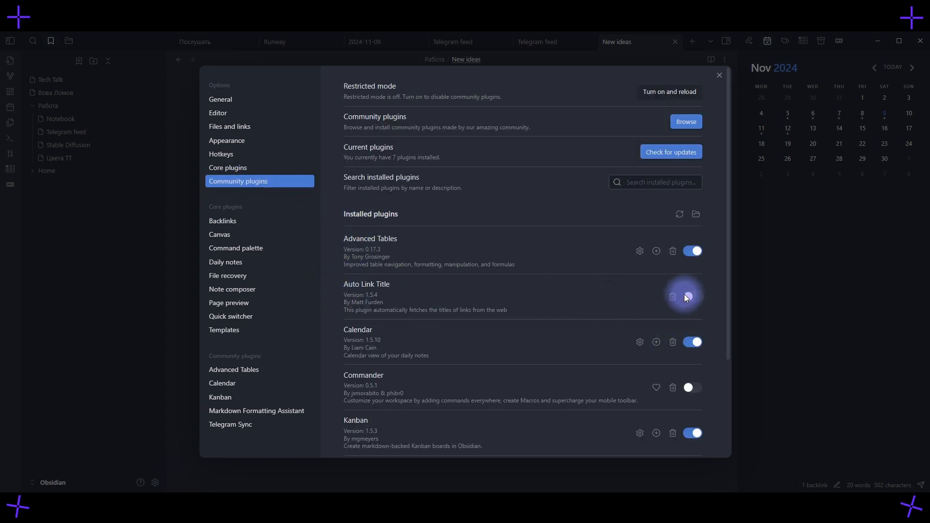
click(749, 345)
click(303, 271)
text(https://runwayml.com/research/introducing-act-one)
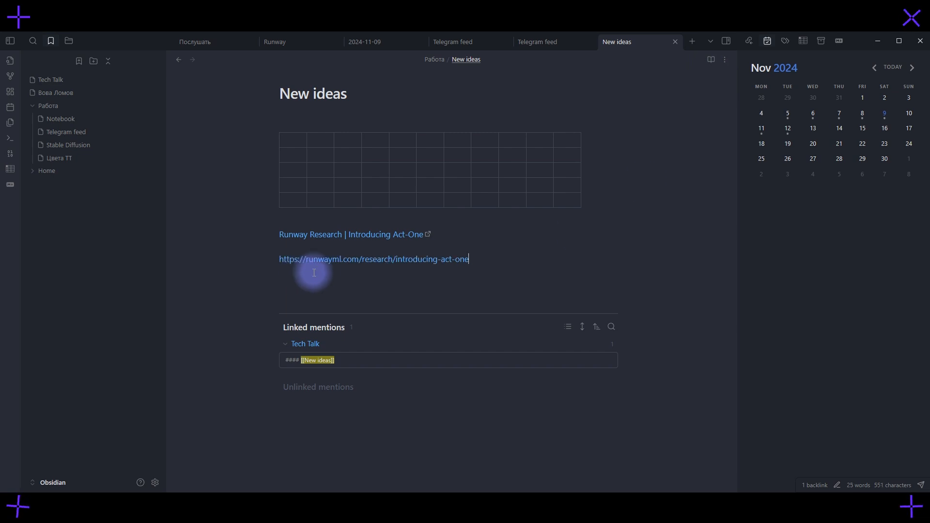
key(Return)
key(Return)
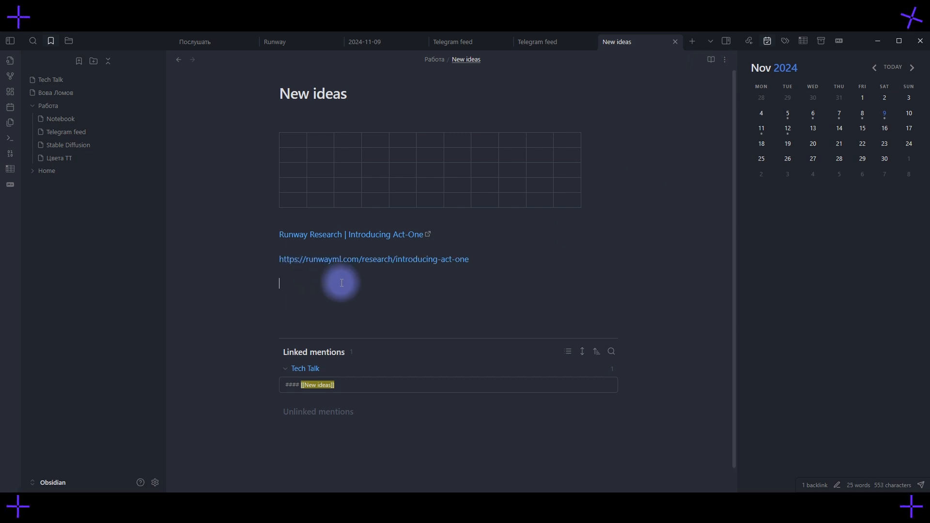
- Turn the Auto Link Title plugin back on and enable the Commander plugin
click(155, 482)
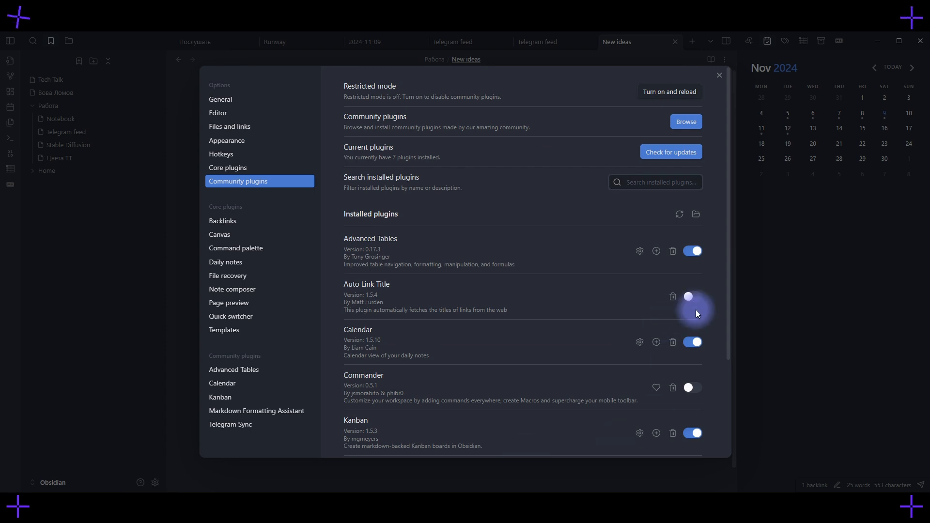
scroll(570, 269, down, 3)
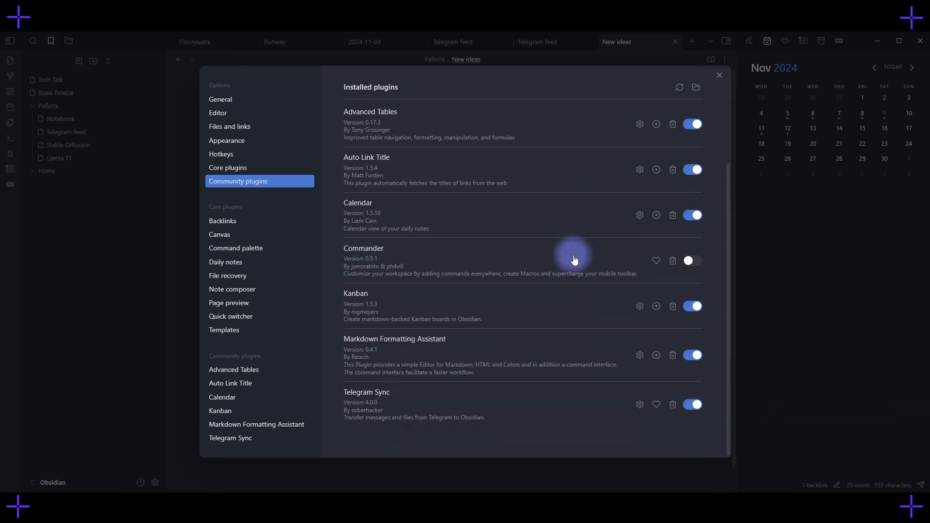
click(696, 261)
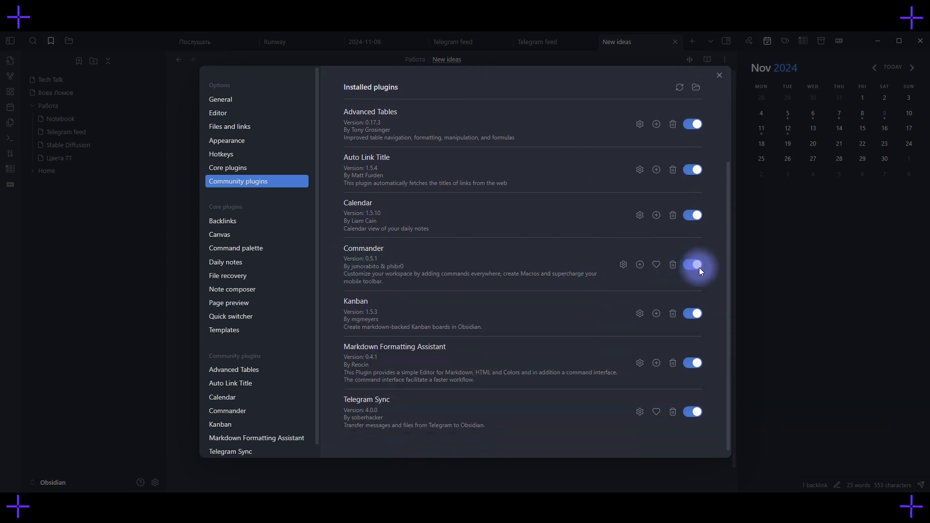
click(719, 75)
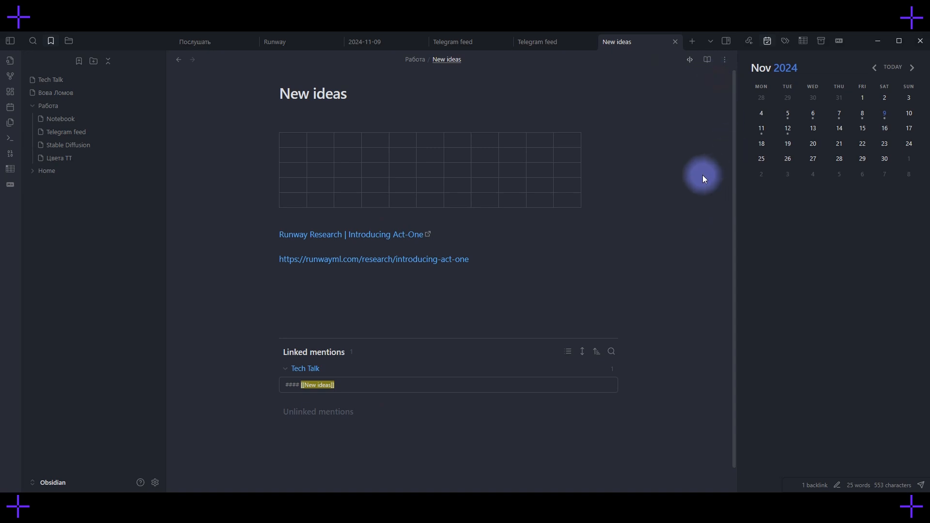
- Try the note's Split right command, close the duplicate pane, and browse the commands Commander can add
click(691, 59)
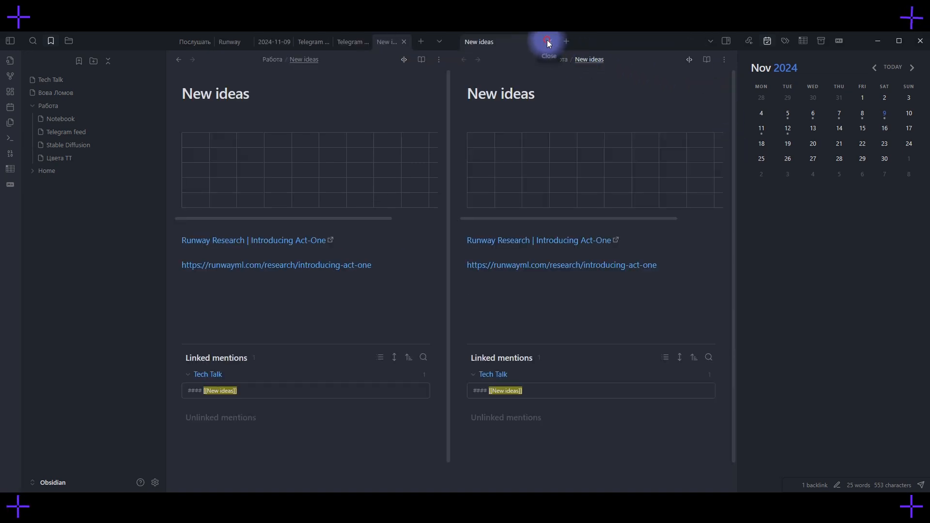
click(549, 41)
right_click(670, 59)
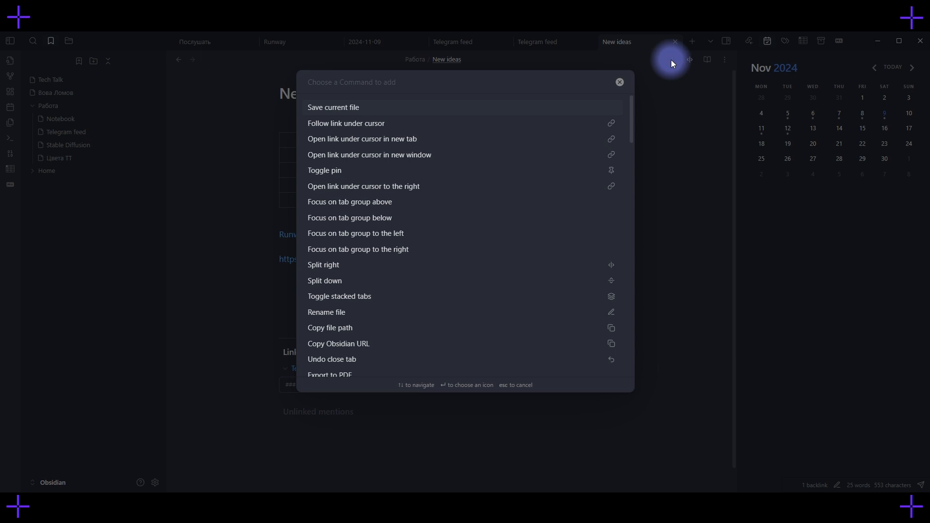
scroll(504, 213, down, 10)
scroll(504, 213, up, 10)
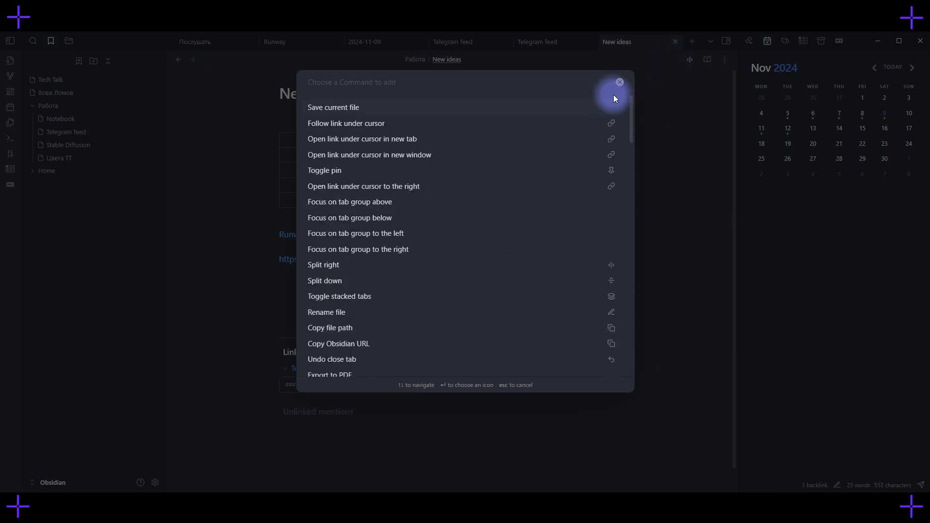
click(621, 82)
- Open the Telegram Sync plugin's bot settings at the bot token field
click(155, 482)
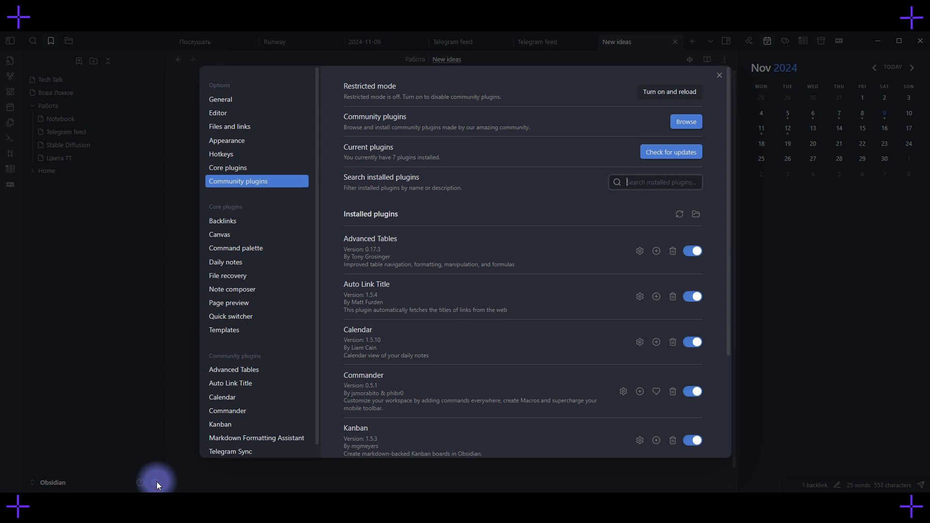
scroll(492, 282, down, 3)
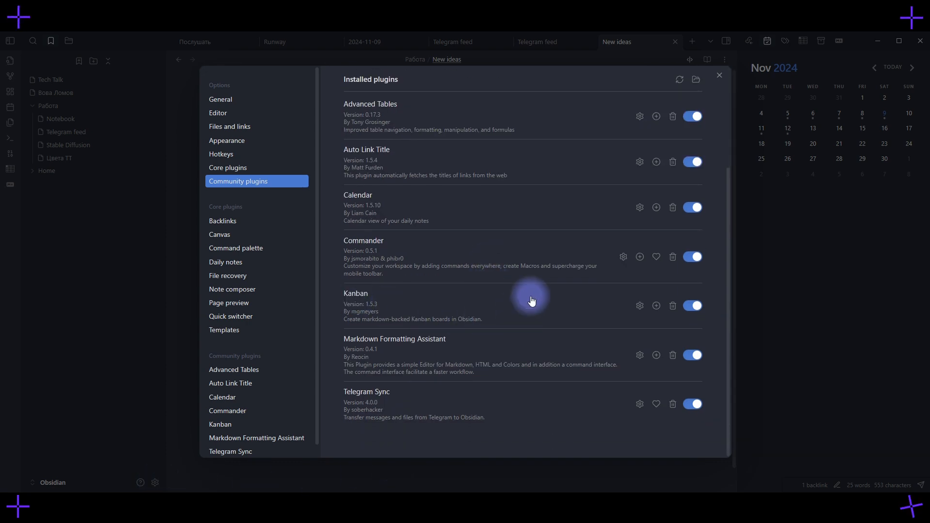
click(640, 405)
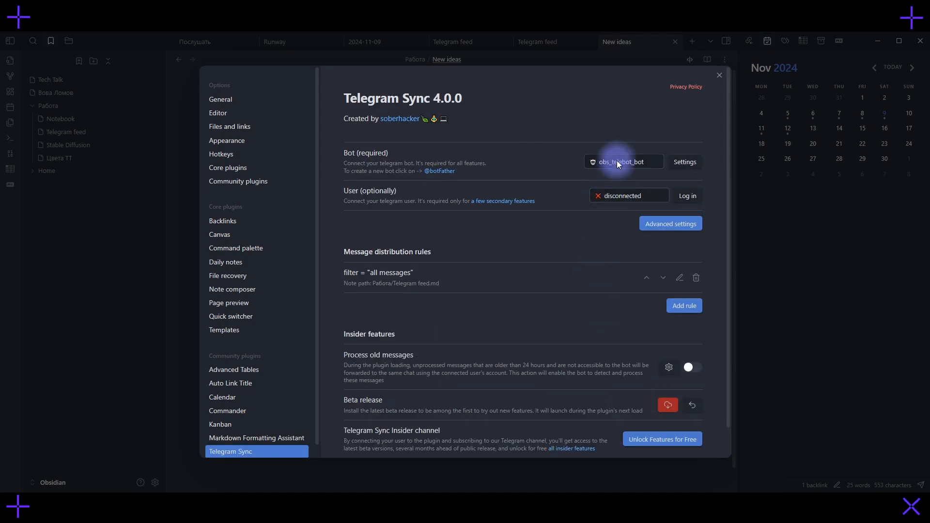
click(683, 161)
click(555, 203)
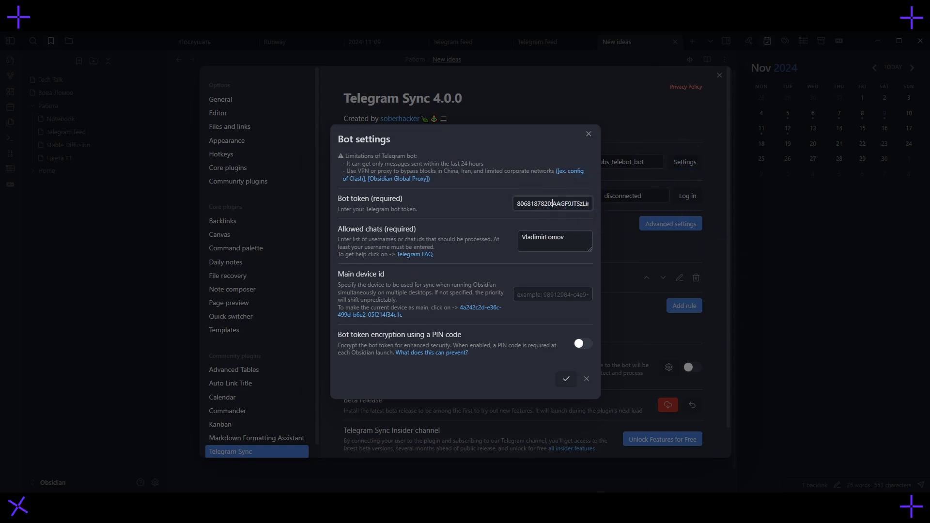
- Switch to Telegram, search for "bot" and open the BotFather chat
click(224, 506)
click(310, 83)
text(bot)
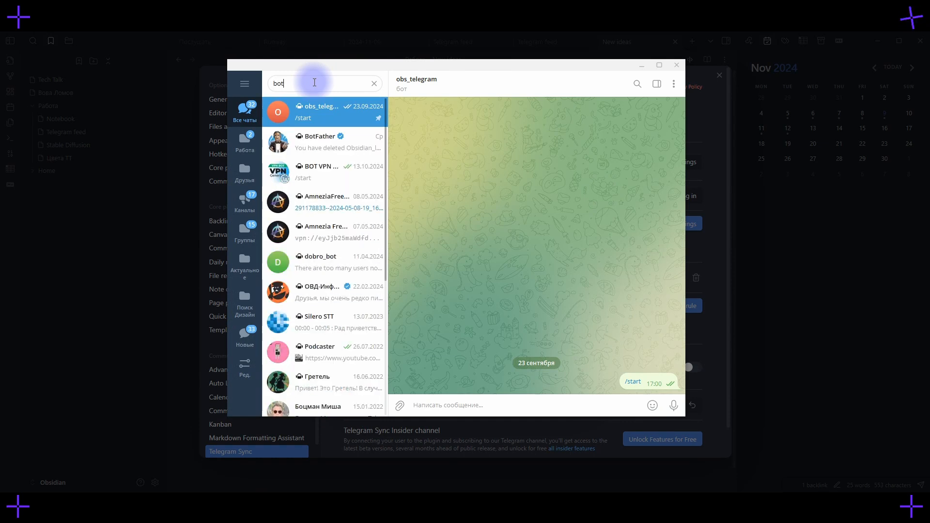
click(324, 138)
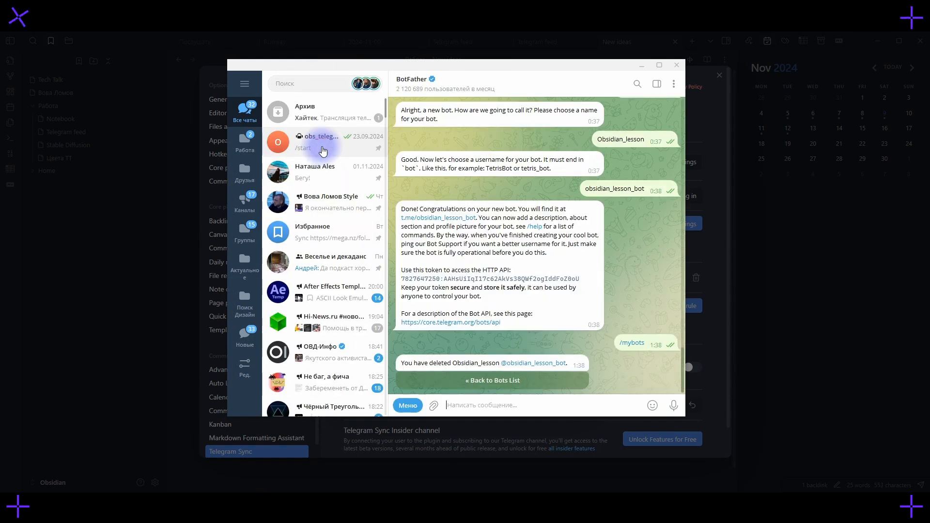
- Create a new bot through BotFather named obsidian_lesson, trying username obsidian_lesson_bot before using obsidian_lesson1_bot
click(406, 406)
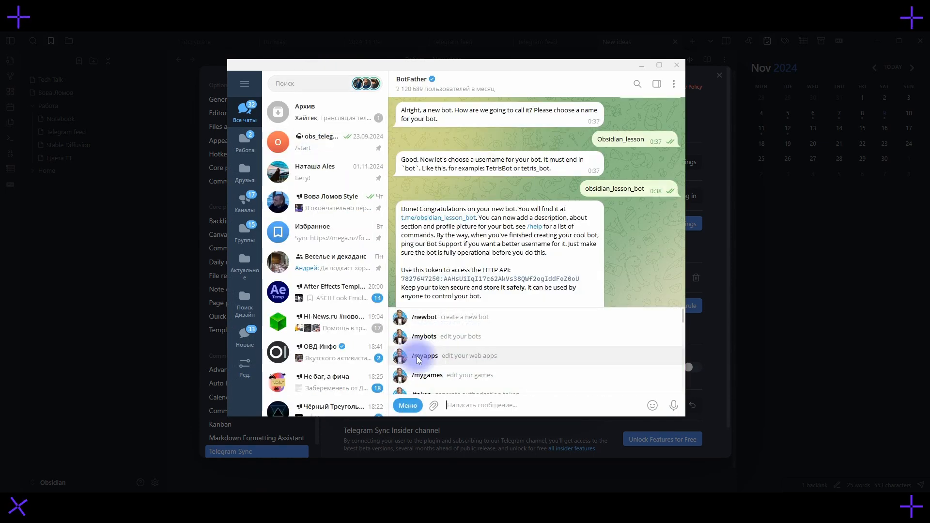
click(427, 315)
text(obsidian_lesson)
key(Return)
text(obsidian_lesson1_bot)
key(Return)
text(obsidian_lesson1_bot)
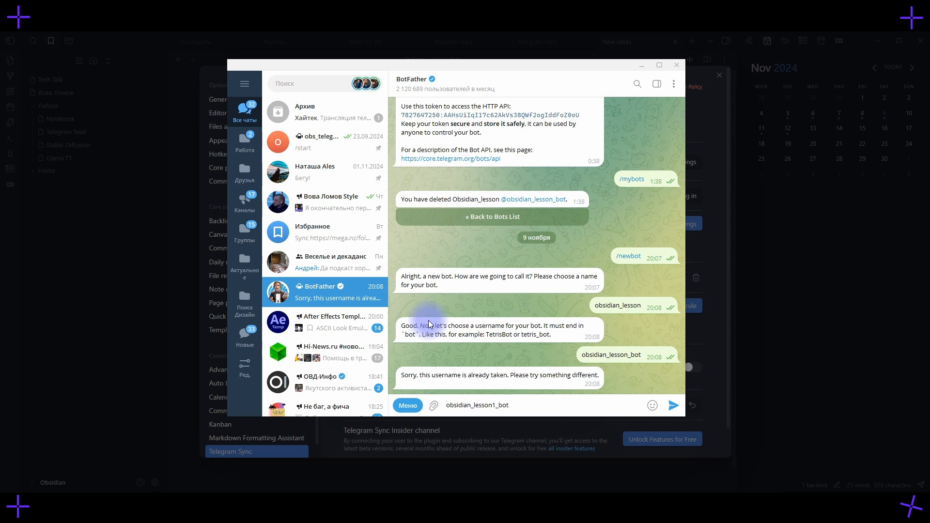
key(Return)
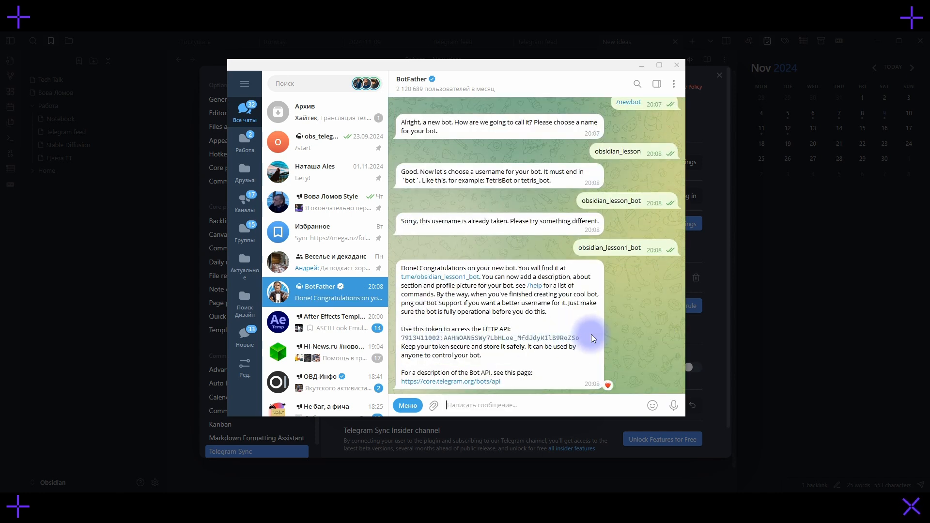
- Copy the new bot's API token into Telegram Sync's bot token field and save the bot settings
drag(581, 338, 402, 337)
click(641, 66)
click(533, 199)
key(ctrl+a)
key(ctrl+v)
click(539, 241)
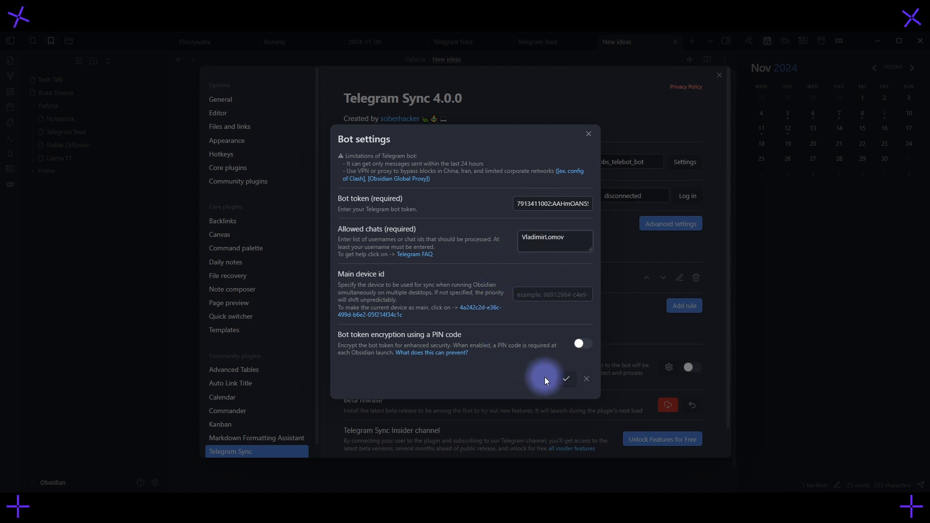
click(564, 379)
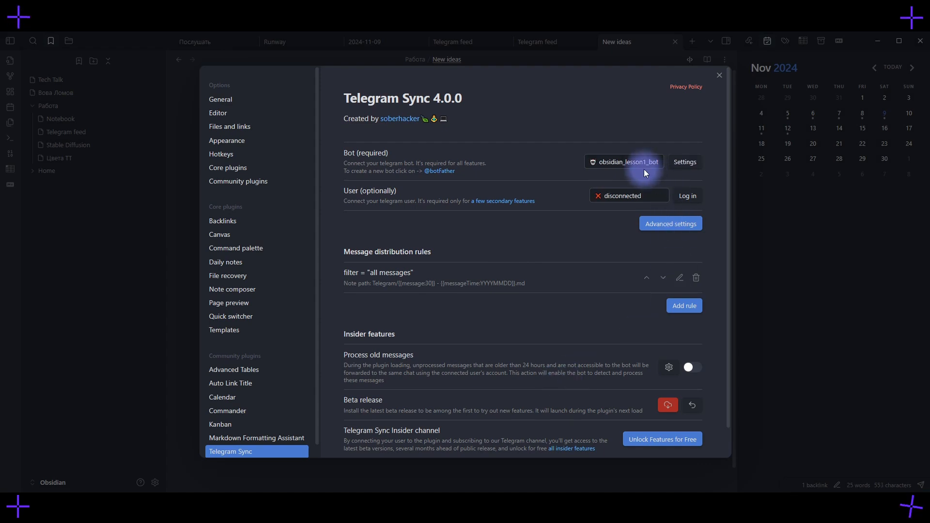
- In Telegram, copy the username obsidian_lesson1_bot from BotFather's message, search for it and open the bot's chat
click(229, 503)
drag(479, 277, 417, 277)
key(ctrl+c)
click(283, 82)
key(ctrl+v)
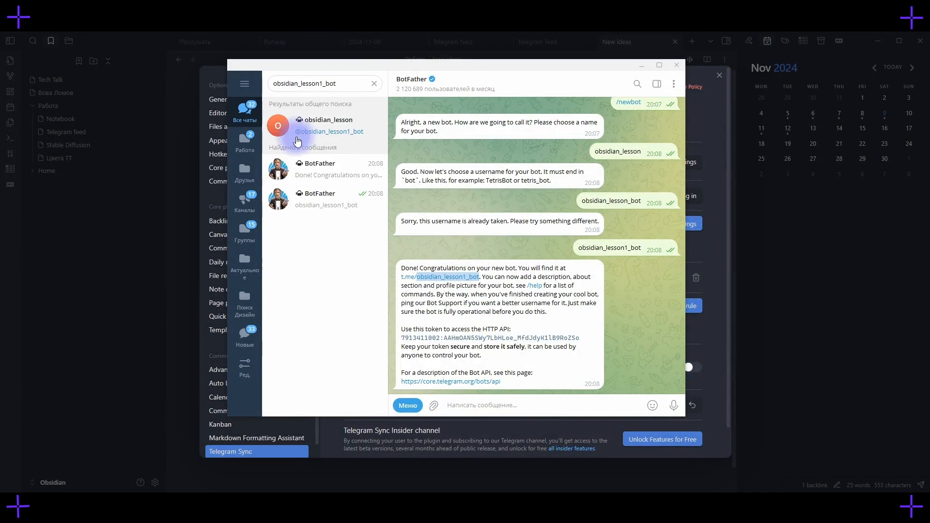
click(329, 131)
- Start the obsidian_lesson bot's chat, send the message "hello" and return to Obsidian
click(536, 404)
text(Hello)
key(Return)
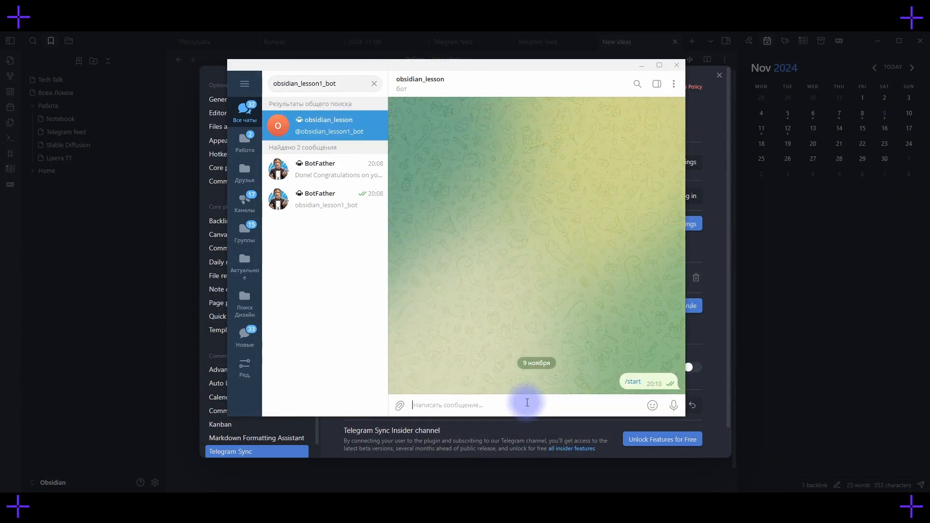
click(641, 66)
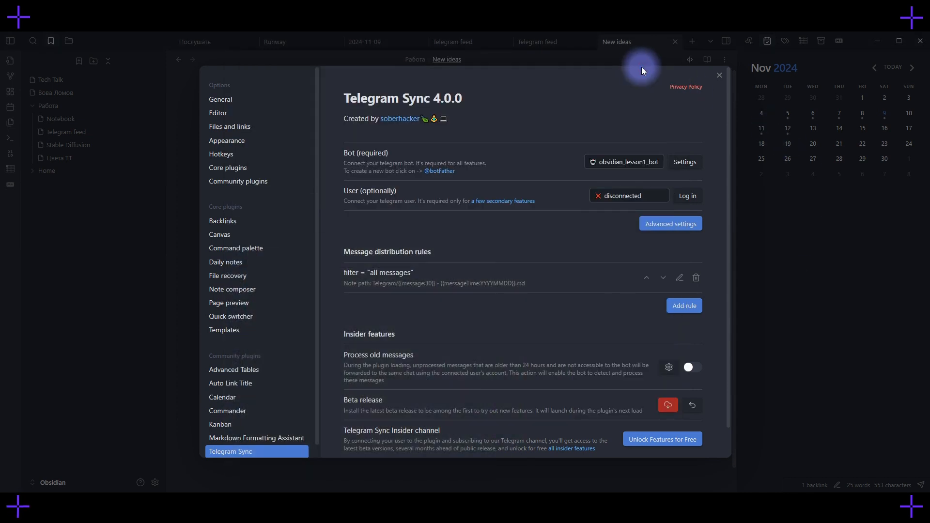
- Save the all-messages distribution rule with the note path template Telegram/{{content:30}} - {{messageTime:YYYYMMDD}}.md
click(680, 278)
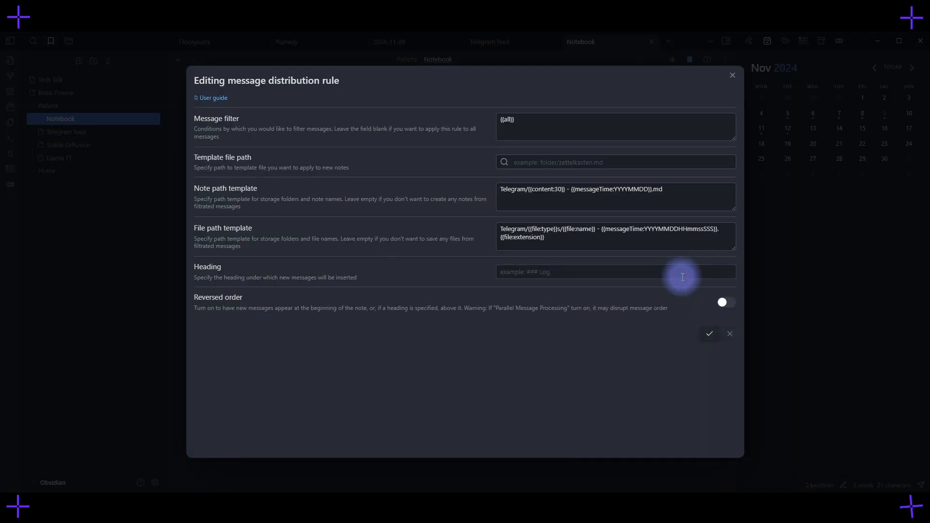
click(547, 189)
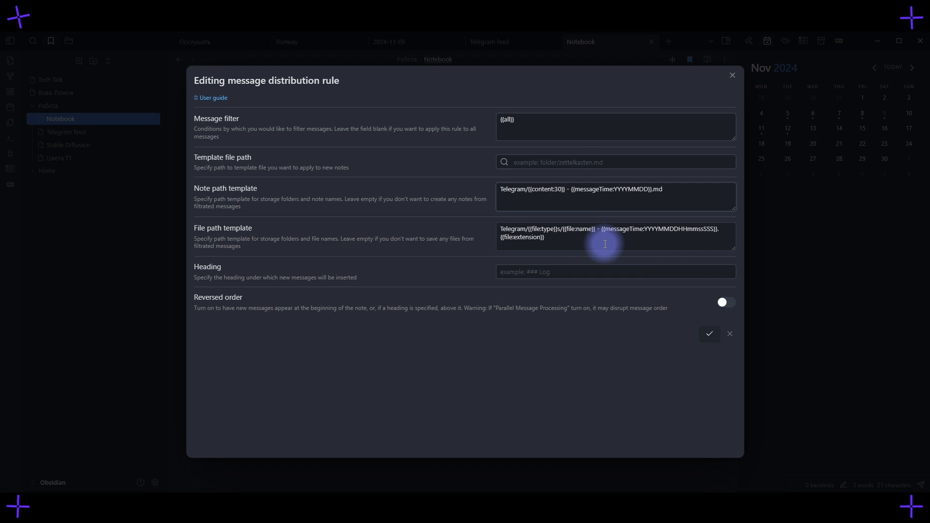
click(709, 332)
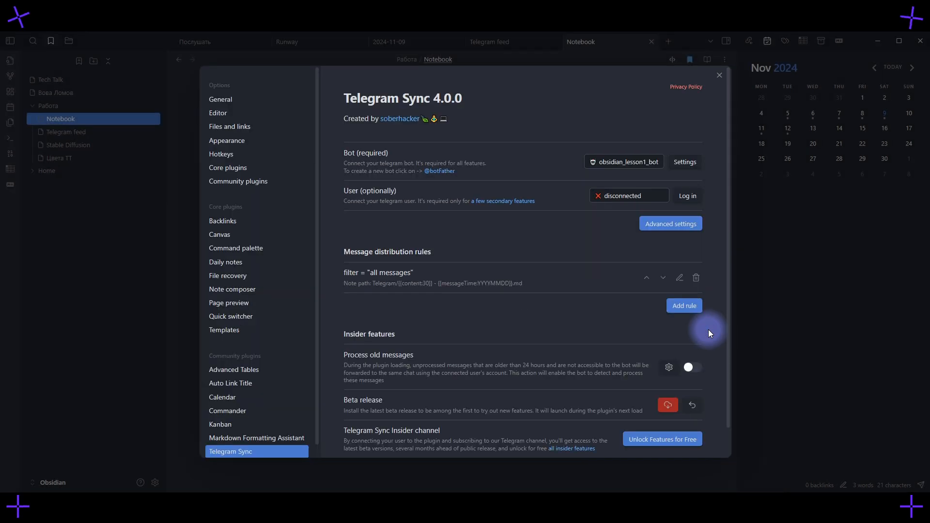
- Close the settings and open the hello - 20241109 note from the vault's Telegram folder
click(718, 76)
click(69, 41)
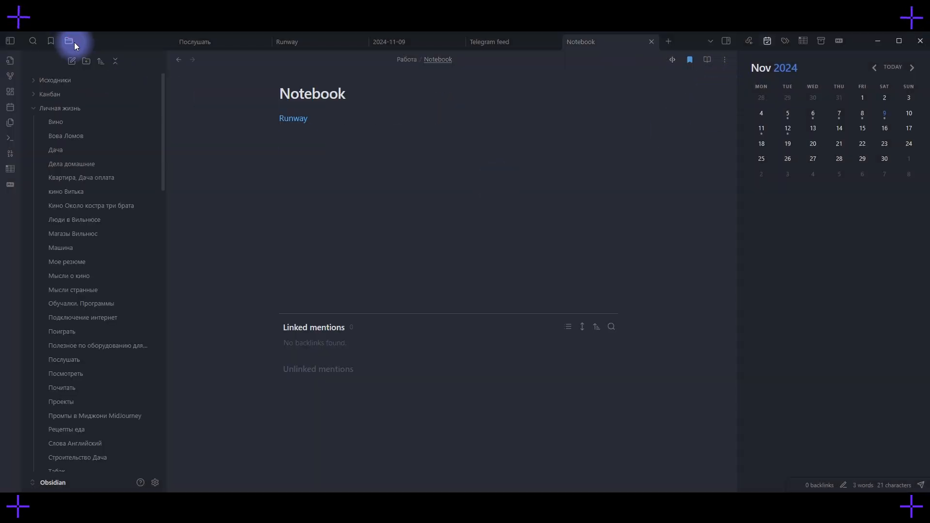
scroll(124, 183, down, 2)
click(66, 251)
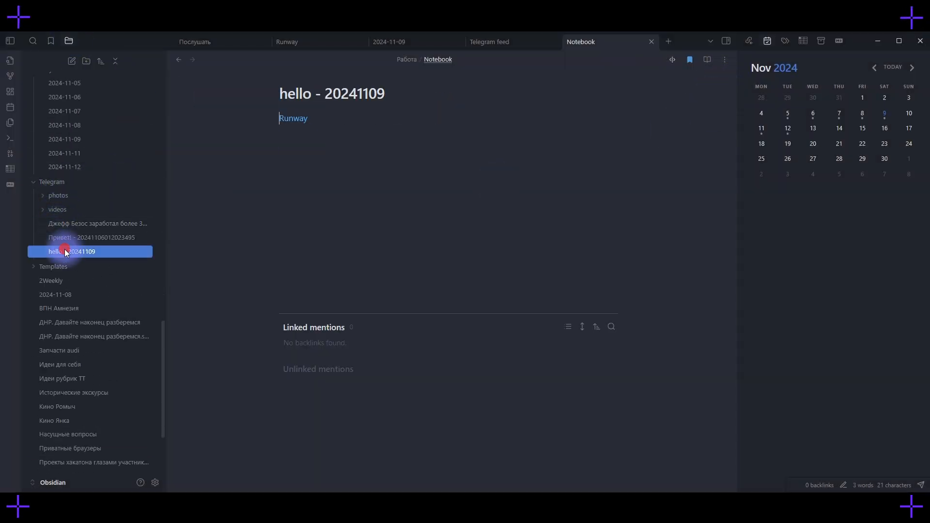
click(348, 185)
- In Telegram, forward the Hi-News.ru post about Neptune to the obsidian_lesson bot and open the resulting note in Obsidian's Telegram folder
click(228, 503)
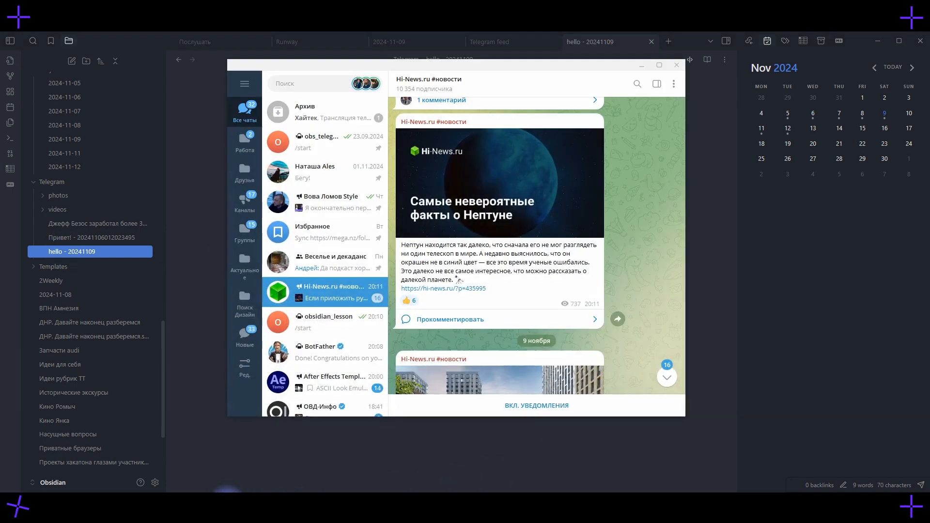
click(617, 319)
click(437, 225)
click(513, 375)
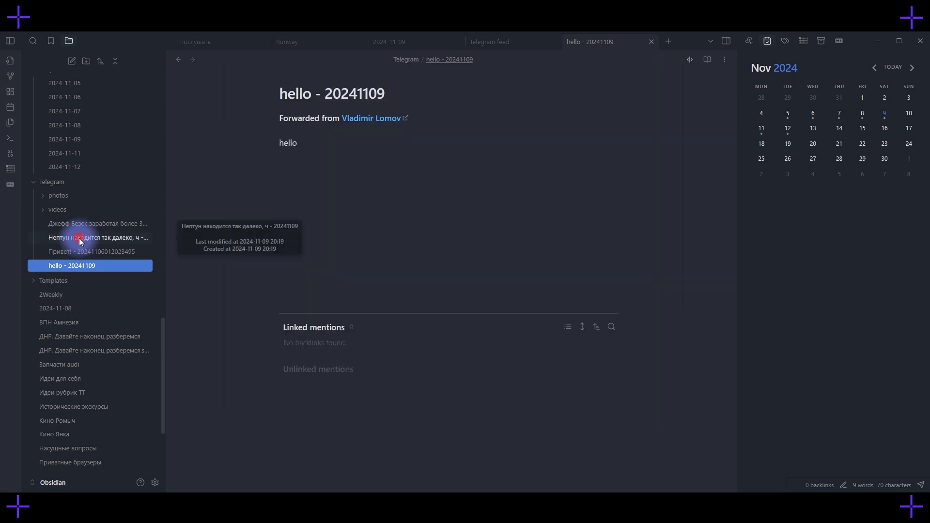
click(78, 238)
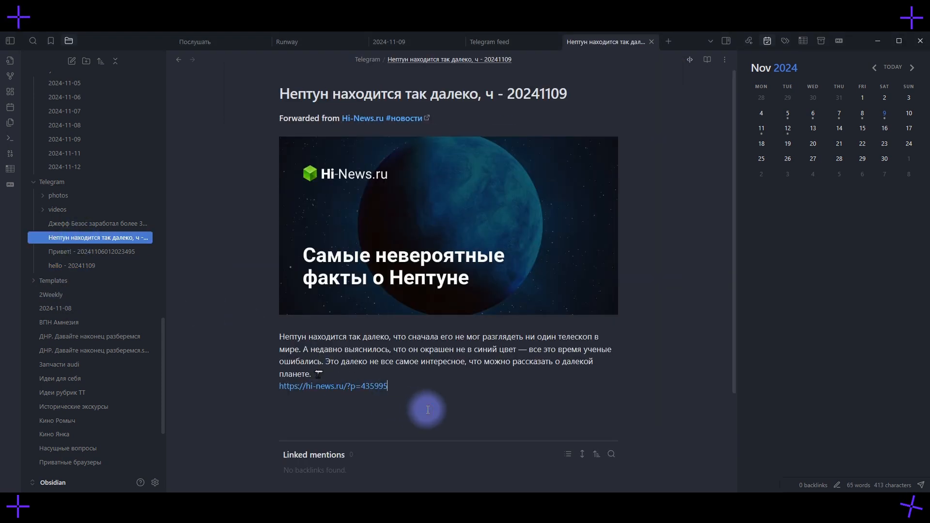
- Set the note path template of Telegram Sync's all-messages rule to Work/Telegram feed.md and save the rule
click(154, 481)
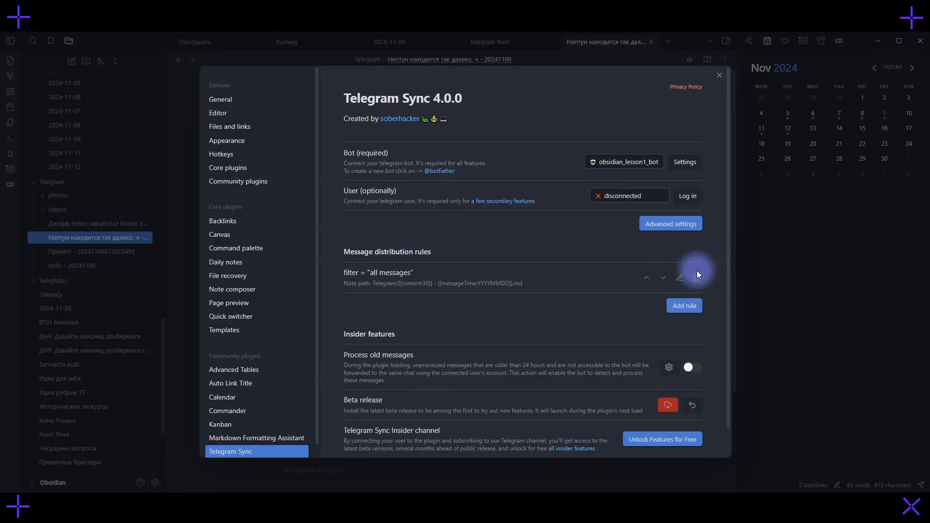
click(680, 278)
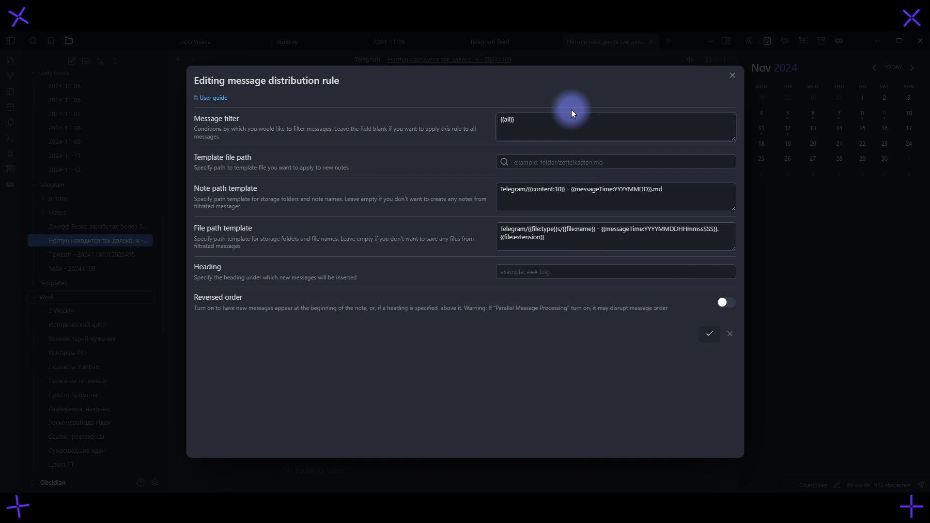
click(564, 162)
click(452, 159)
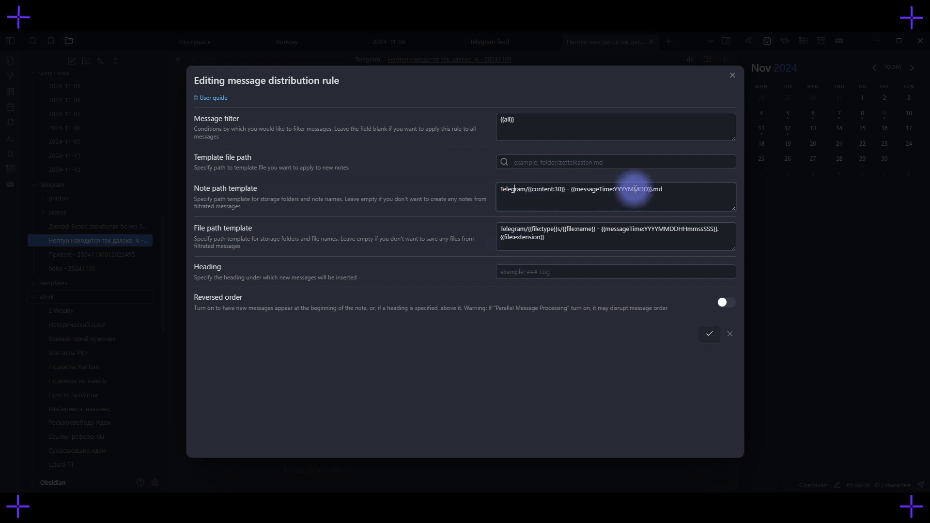
drag(668, 188, 477, 204)
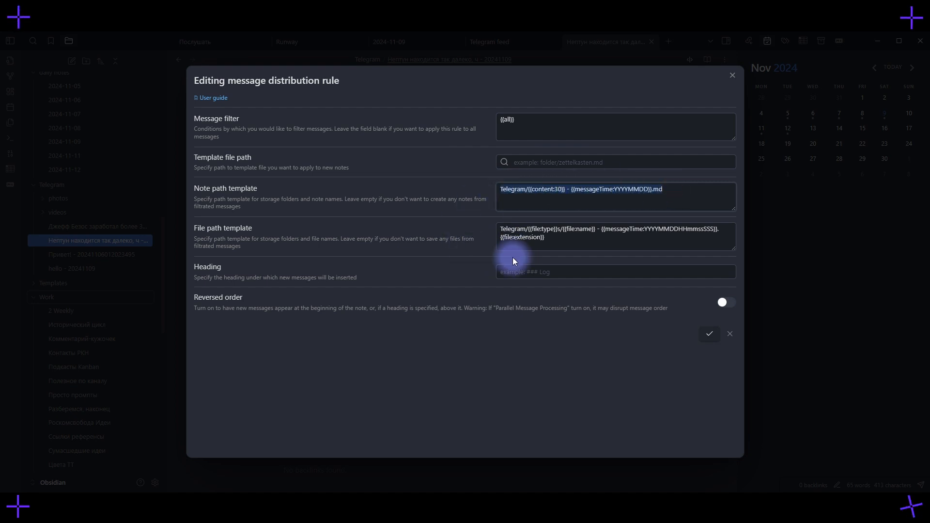
text(Wor)
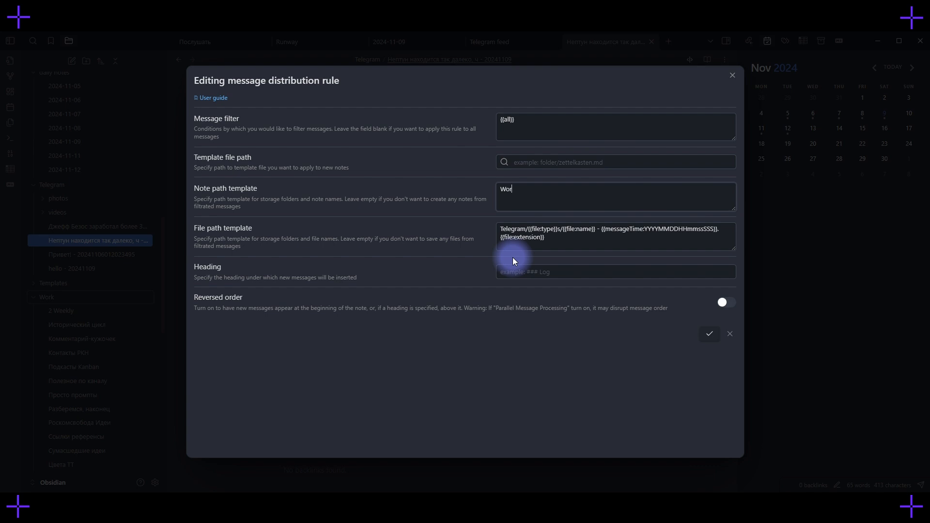
text(k/Telegram feed.md)
click(708, 334)
- In Telegram, forward the Hi-News.ru post about Tronsmart speakers and headphones to the obsidian_lesson bot, then return to Obsidian
click(587, 480)
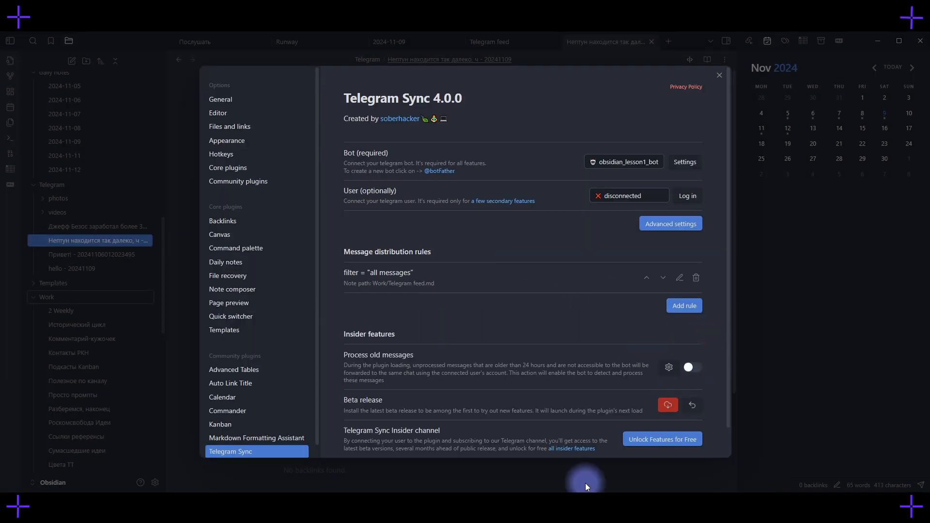
scroll(562, 257, down, 5)
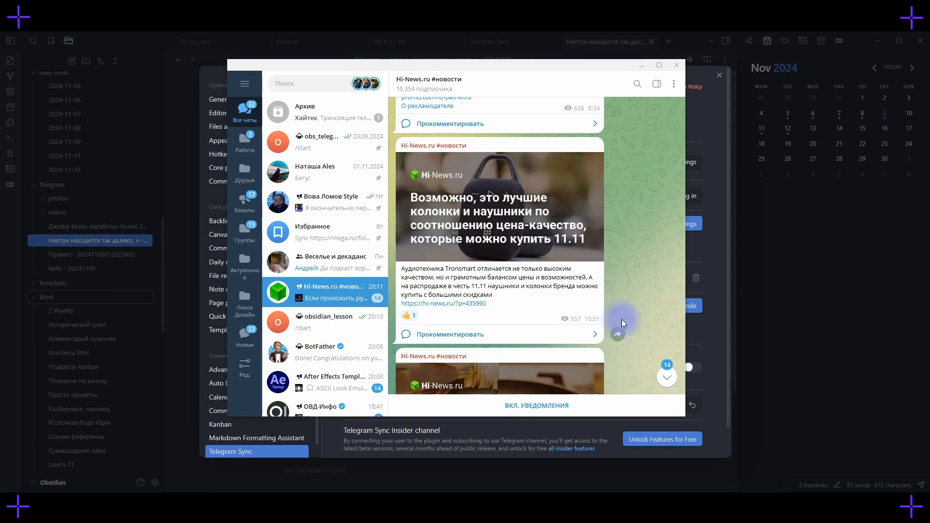
click(618, 333)
click(436, 219)
click(504, 374)
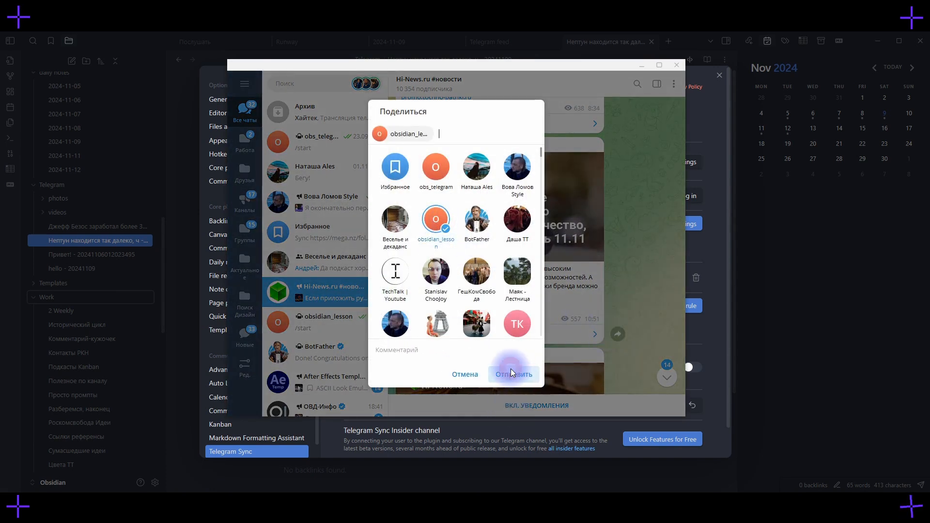
click(264, 55)
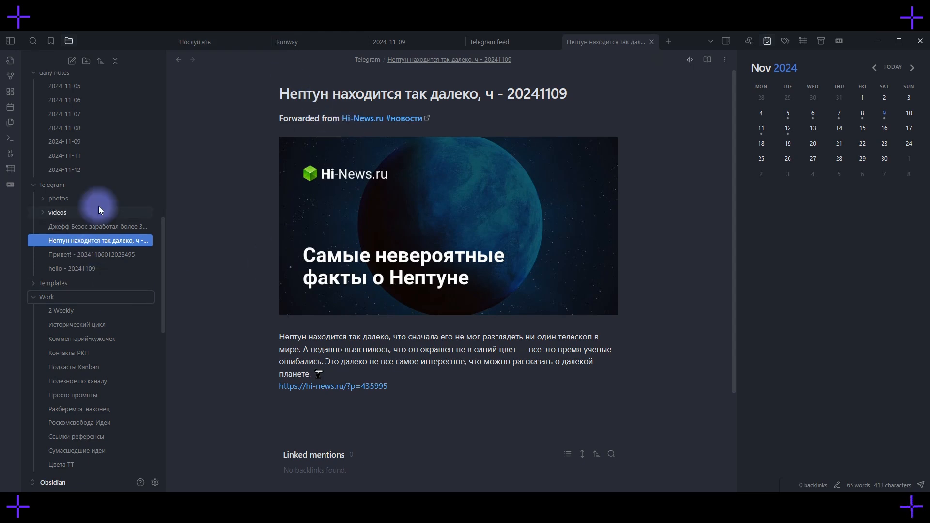
- Open the Telegram feed note in the Work folder and view the forwarded post at its end
scroll(111, 194, down, 10)
click(72, 204)
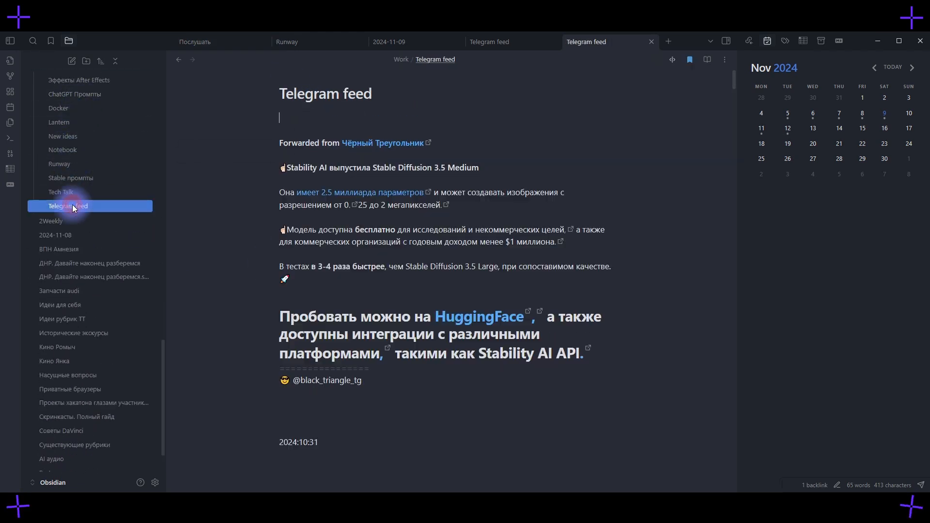
scroll(650, 260, down, 5)
scroll(699, 302, down, 15)
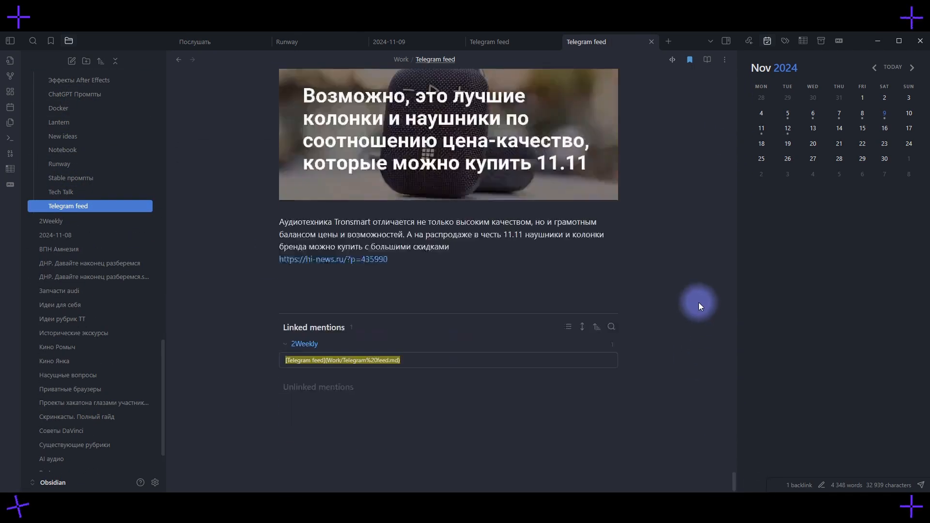
scroll(698, 302, up, 3)
scroll(699, 303, down, 1)
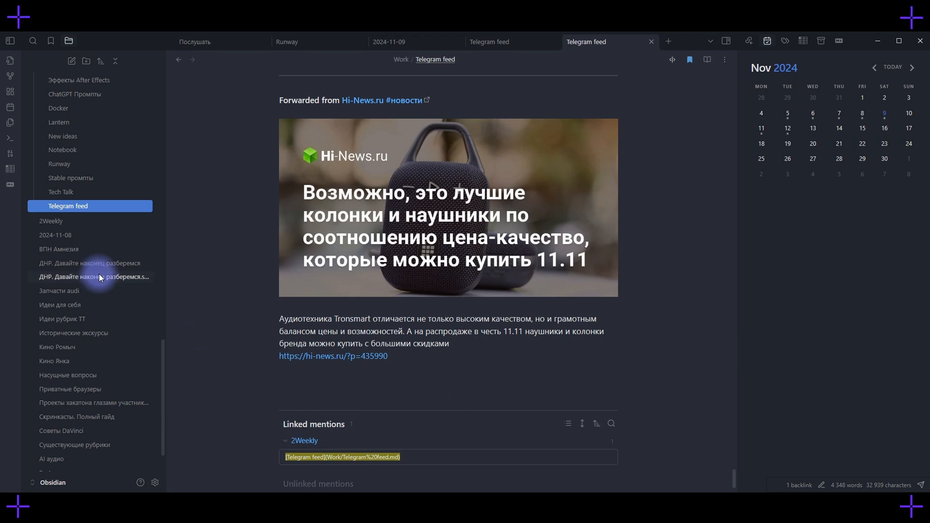
- Expand the Templates folder and open the Tele template note to view its placeholders
scroll(99, 274, up, 10)
click(66, 308)
click(58, 322)
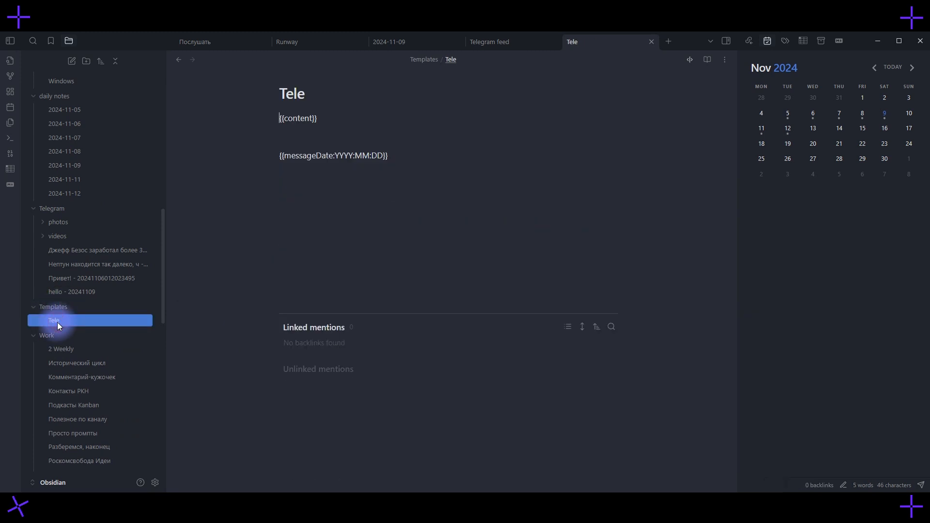
click(327, 218)
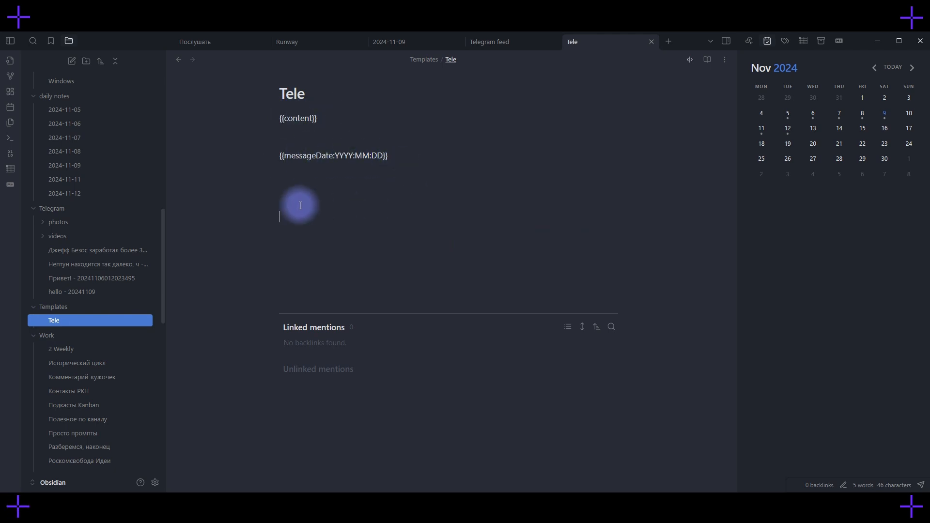
- Set the template file path of Telegram Sync's all-messages rule to Templates/Tele.md and save the rule
click(154, 483)
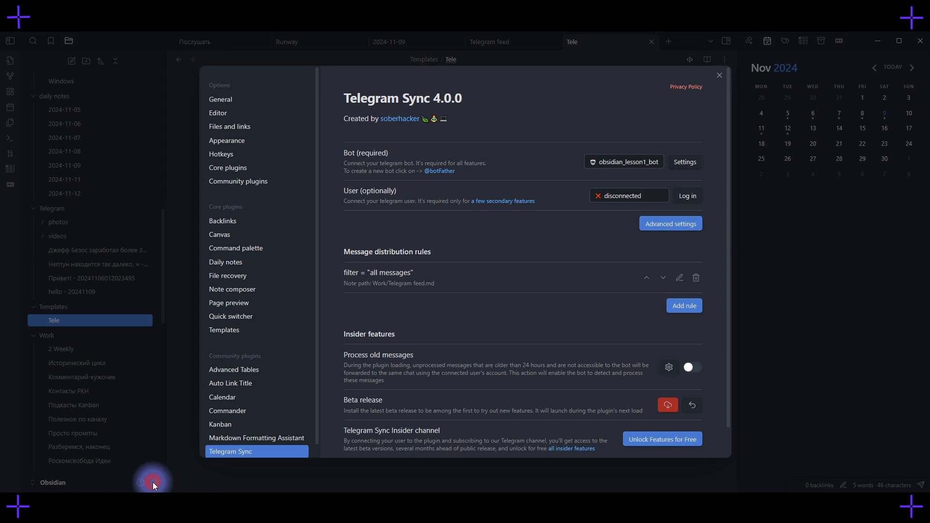
click(680, 279)
click(537, 161)
text(Te)
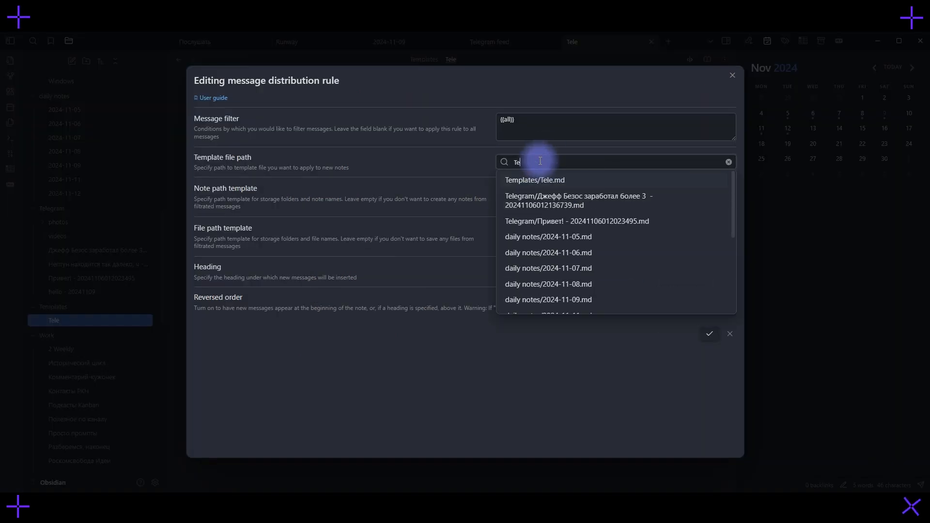
click(534, 181)
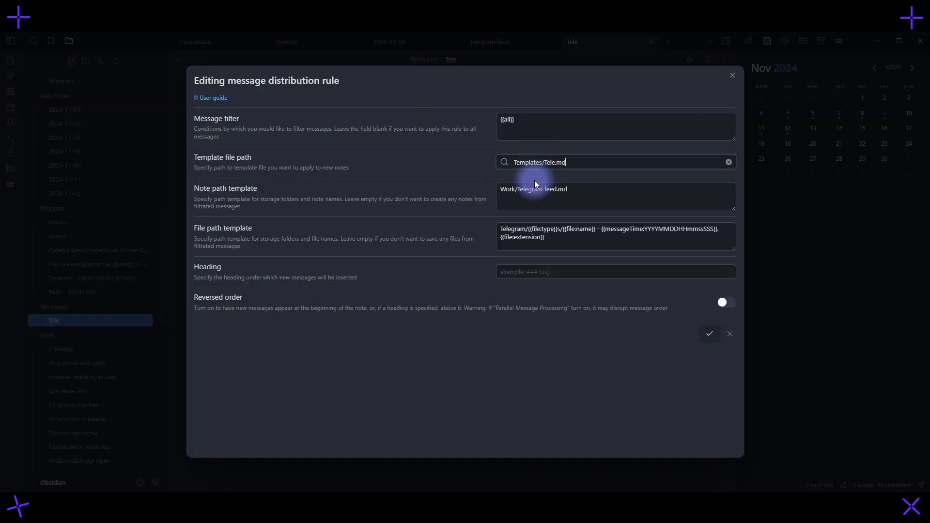
click(709, 339)
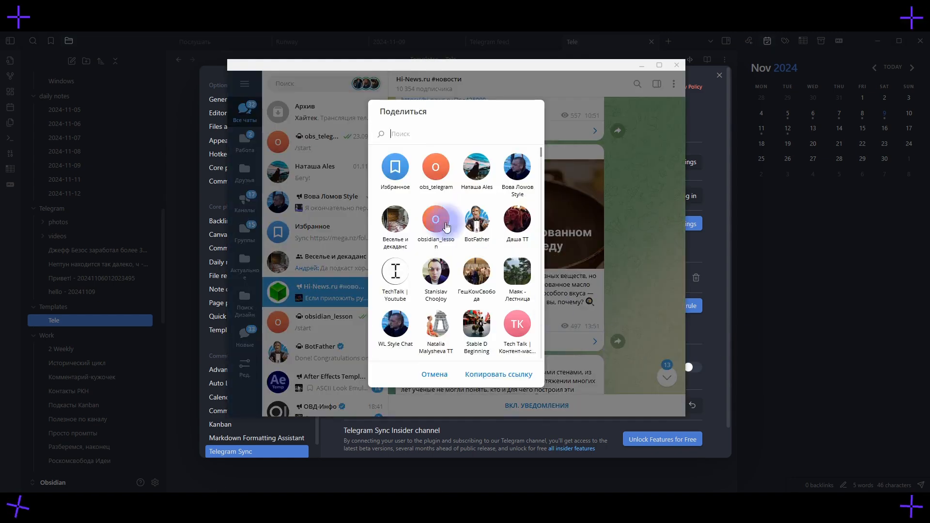
- Forward the Hi-News.ru post about unrefined oil to the obsidian_lesson bot and close Obsidian's settings
click(446, 226)
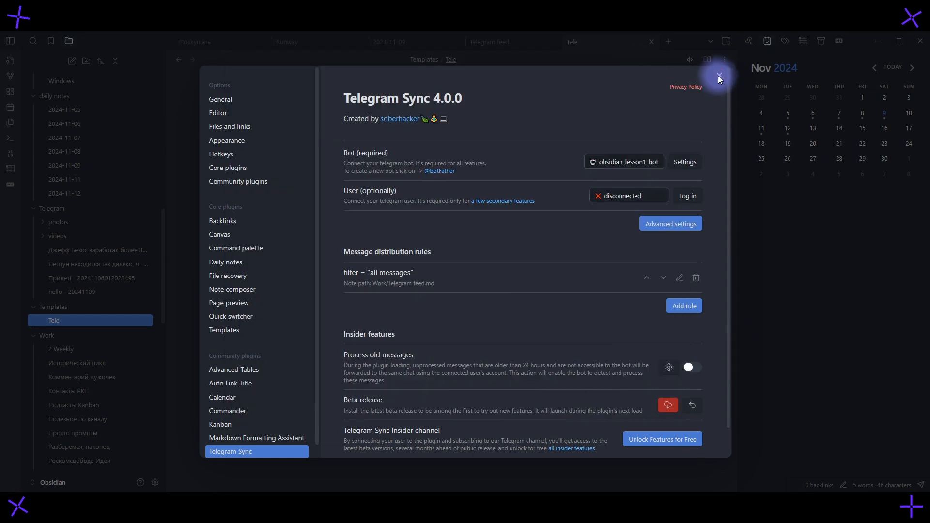
click(719, 75)
click(565, 276)
- Open the Telegram feed note in the Work folder and check the date line under the last forwarded post
scroll(121, 243, down, 8)
click(111, 269)
drag(734, 77, 736, 483)
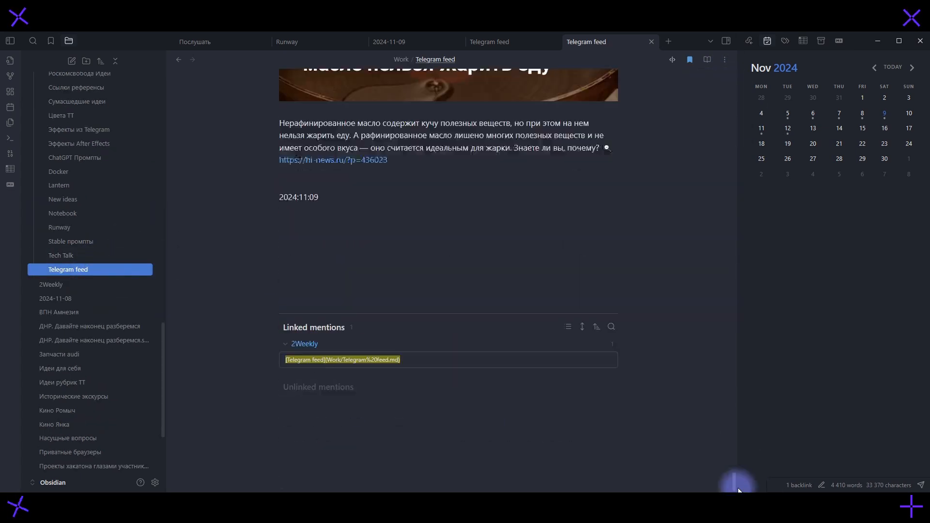
scroll(635, 359, up, 5)
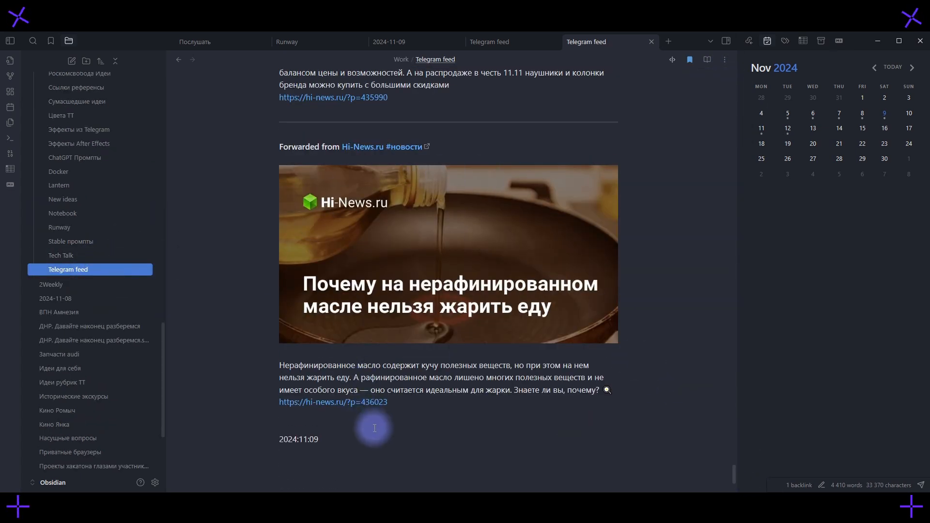
drag(324, 441, 240, 434)
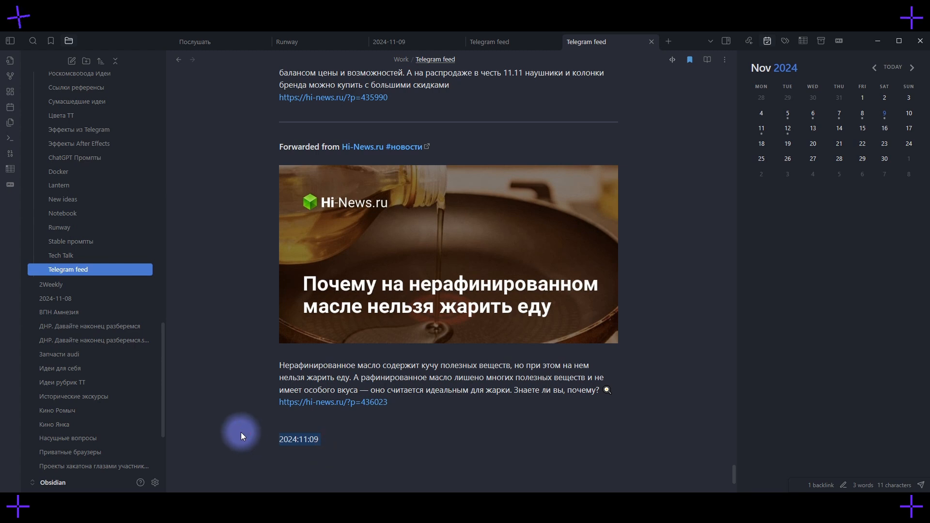
click(359, 377)
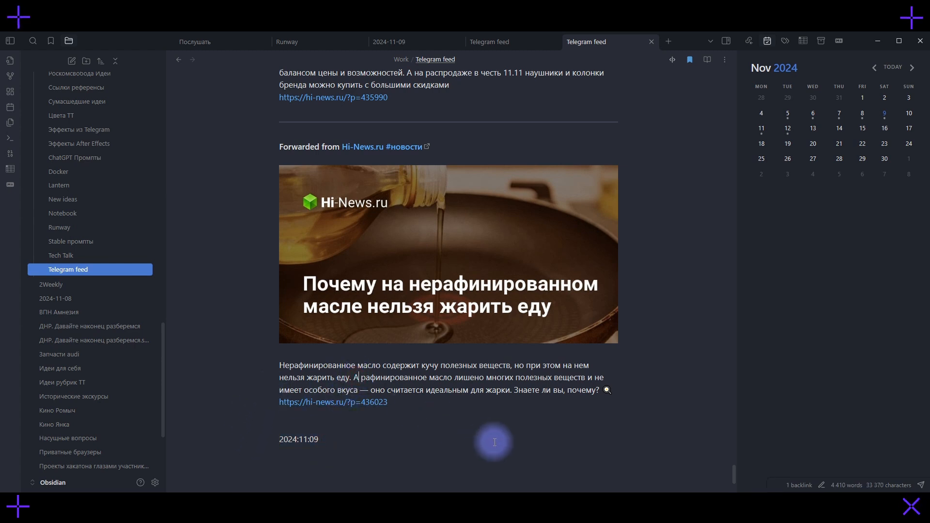
- In Telegram Sync's advanced settings, switch Delete messages from Telegram off and back on, then close the dialog
click(154, 483)
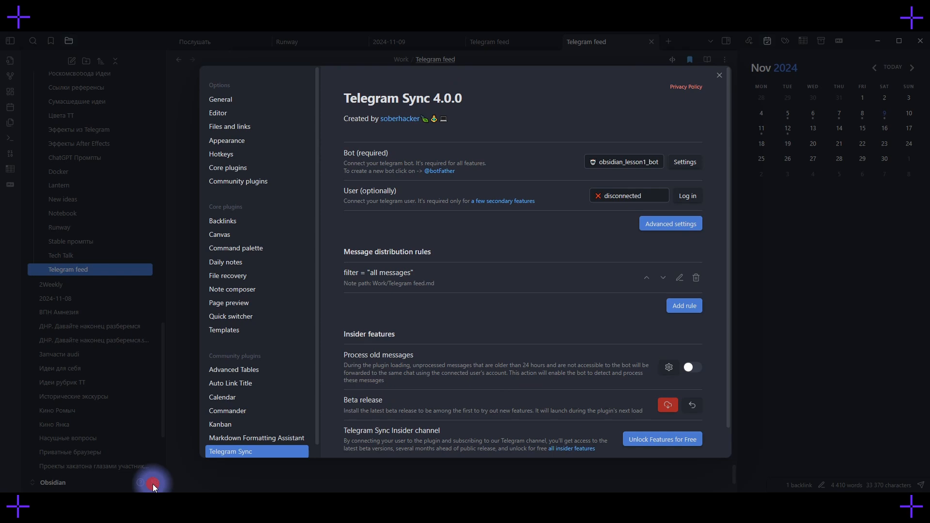
click(667, 226)
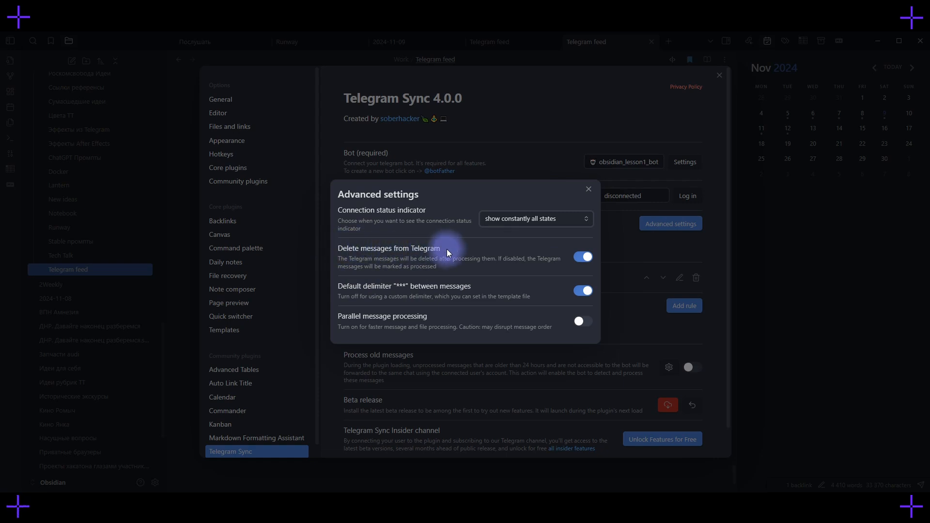
click(577, 258)
click(581, 260)
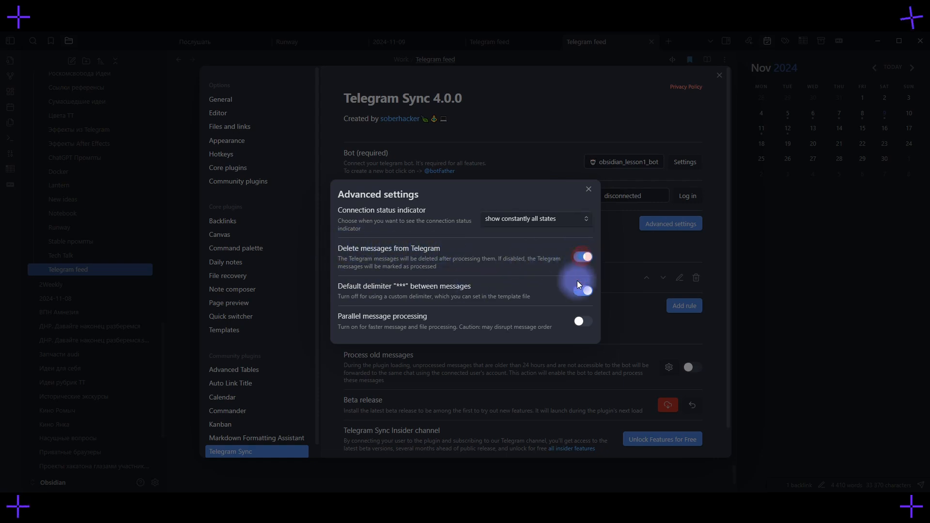
click(589, 189)
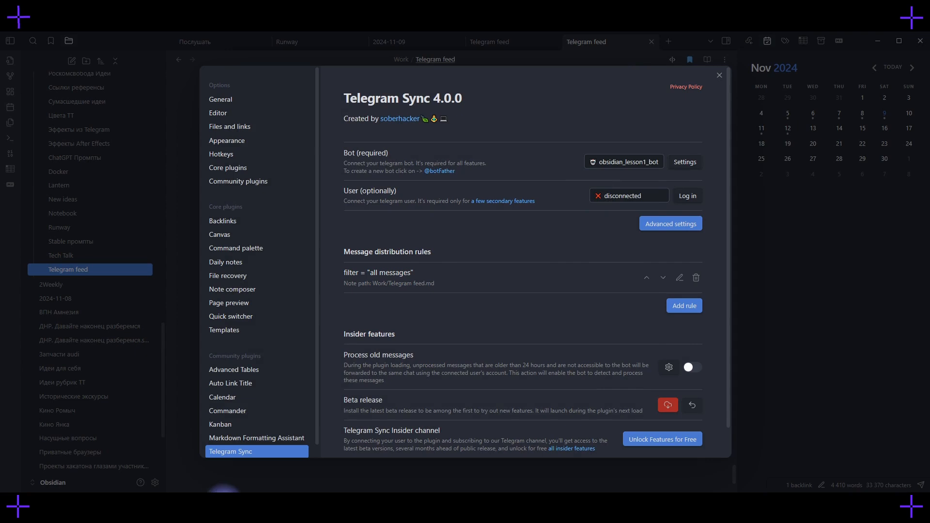
- View the obsidian_lesson bot's chat in Telegram, close Telegram and leave Obsidian's settings
click(222, 498)
click(326, 315)
click(676, 65)
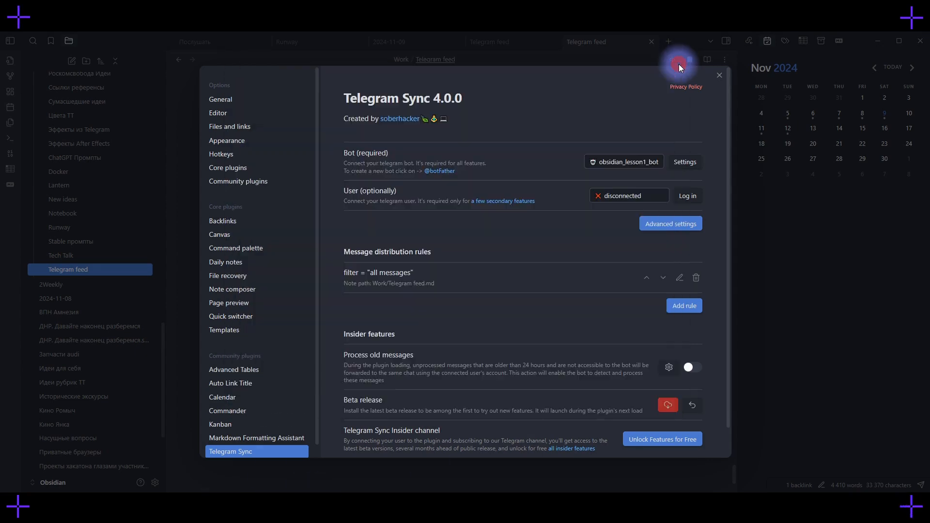
click(678, 66)
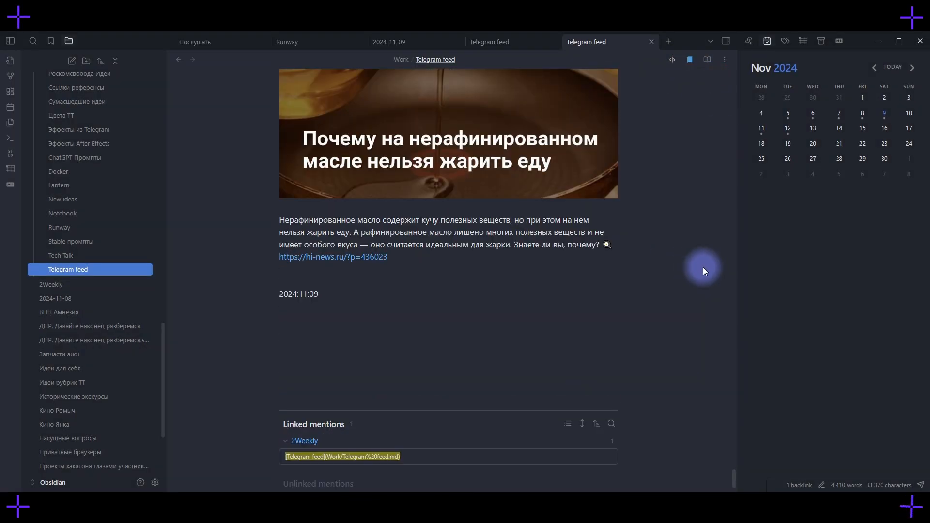
- Show the bookmarks, open the Notebook note from the Работа group and delete its Runway link
click(33, 41)
click(51, 41)
click(69, 40)
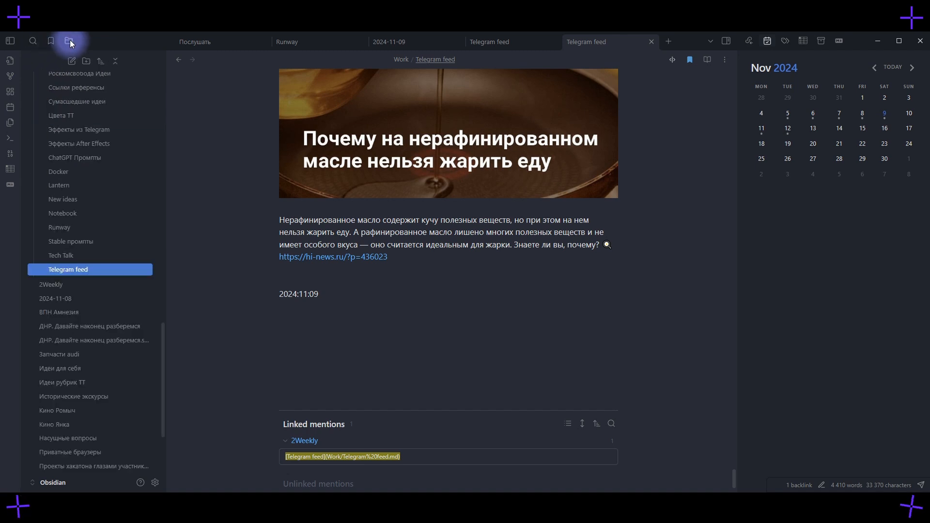
click(51, 41)
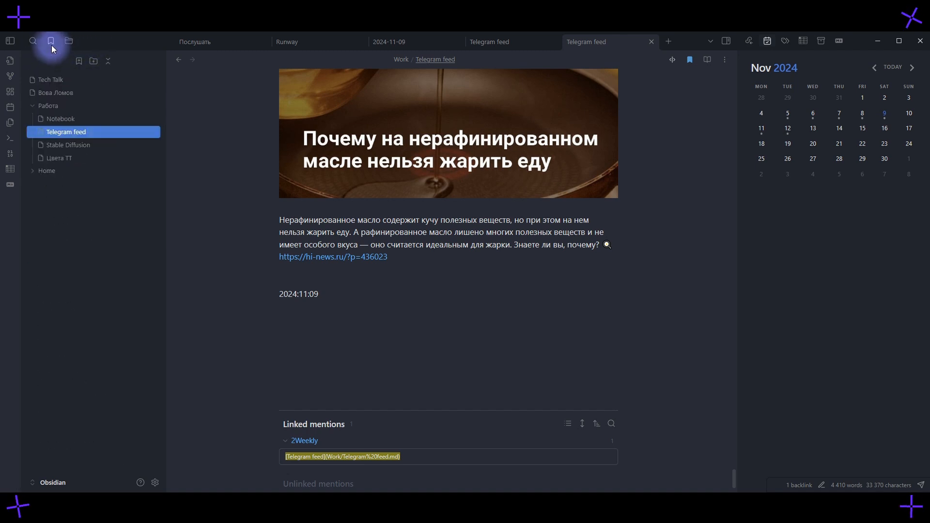
click(65, 119)
drag(364, 123, 271, 110)
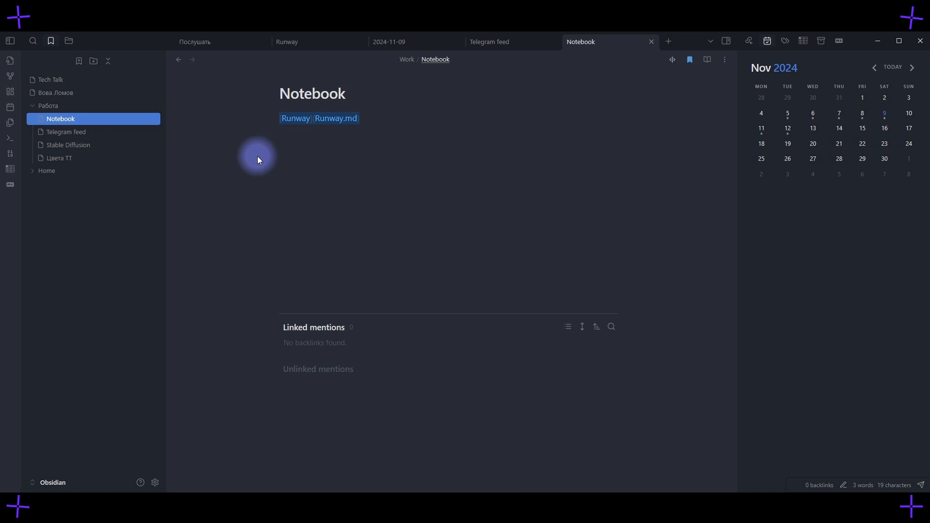
key(BackSpace)
click(280, 175)
- Open the bookmarked Tech Talk note and the personal-life note bookmarked directly below it
click(55, 79)
click(62, 92)
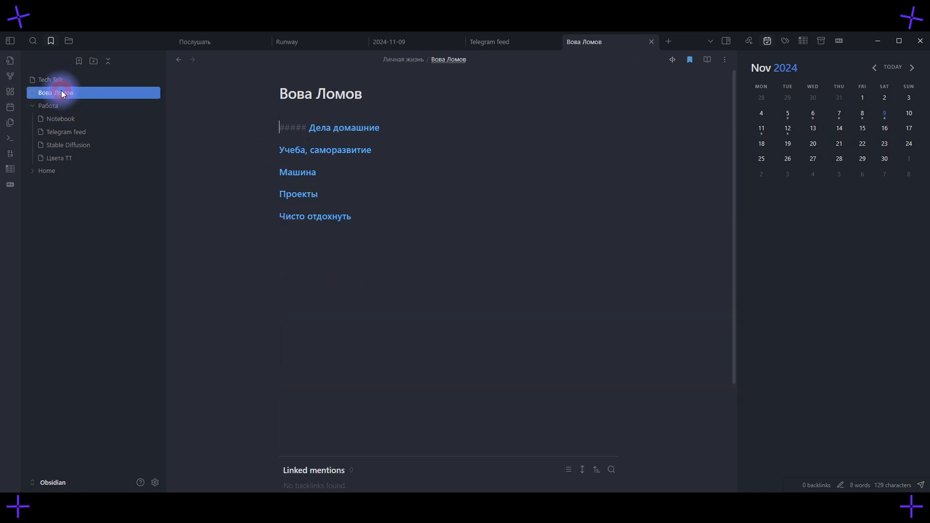